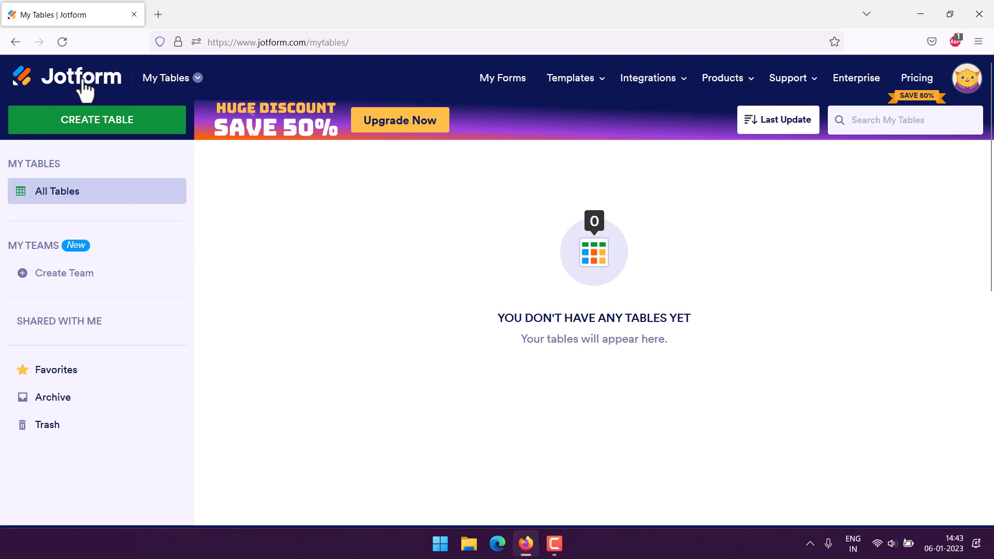
Create a new table from scratch.
mouse_move(794, 93)
mouse_move(750, 89)
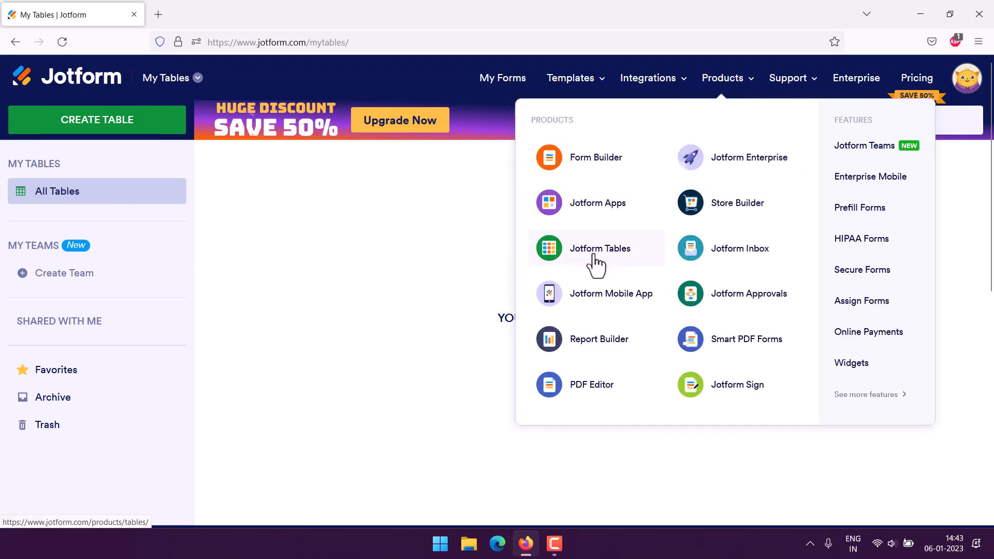
click(104, 127)
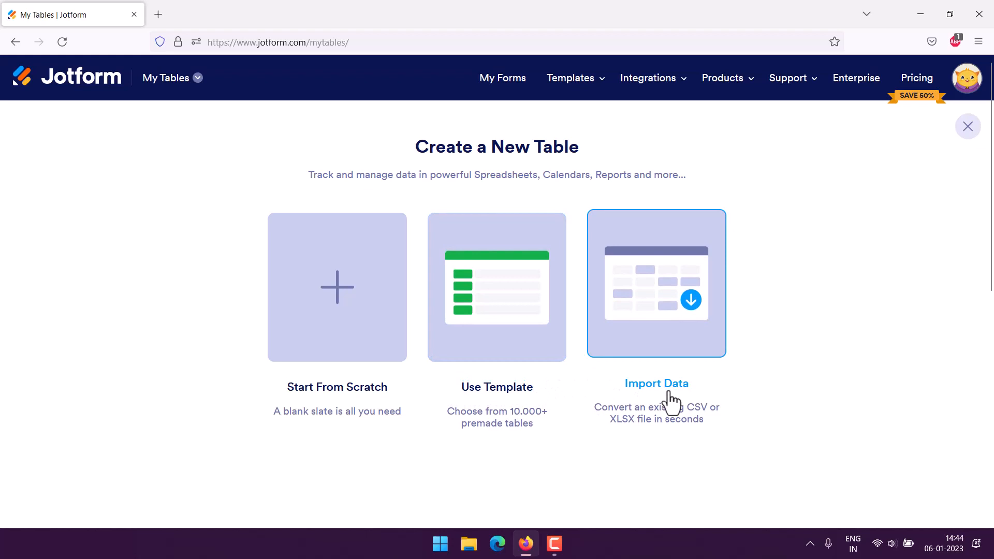
click(365, 337)
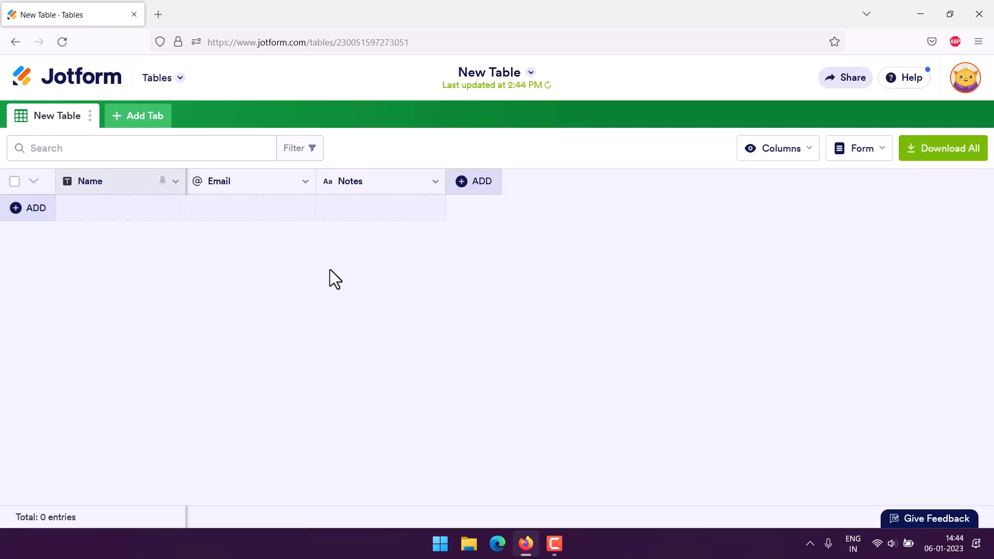
Delete the default Name, Email and Notes columns together with all their data.
click(176, 183)
click(102, 463)
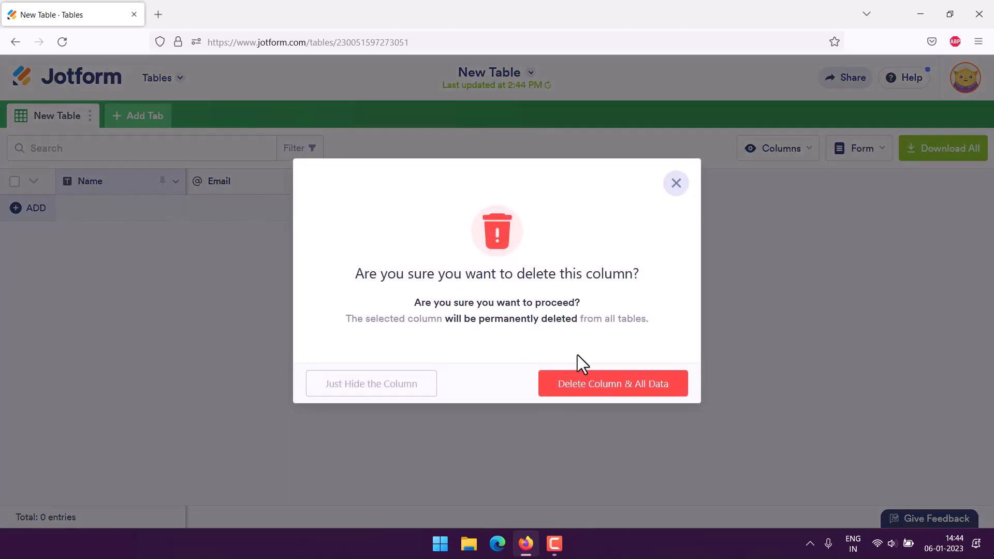
click(582, 378)
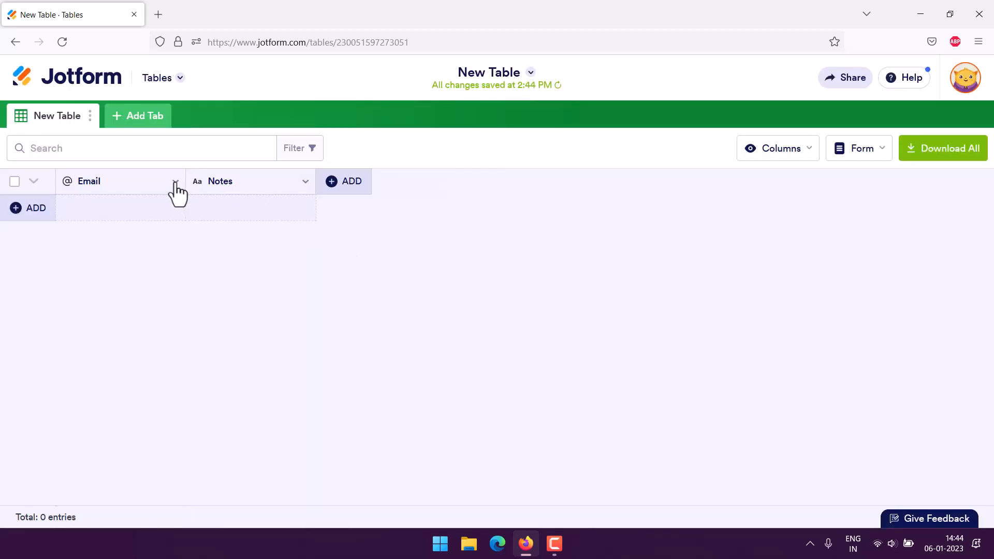
click(175, 183)
scroll(150, 297, down, 1)
click(88, 463)
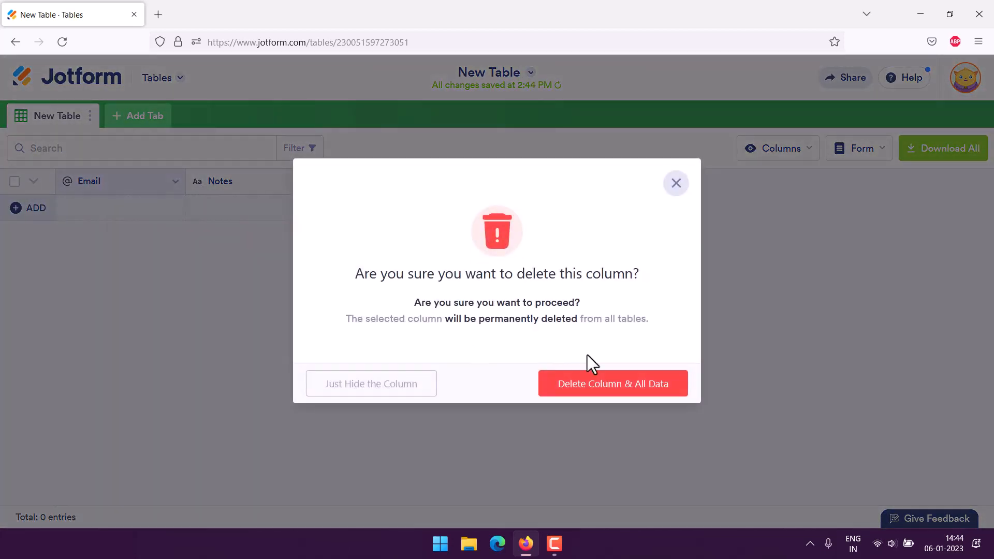
click(604, 378)
click(176, 183)
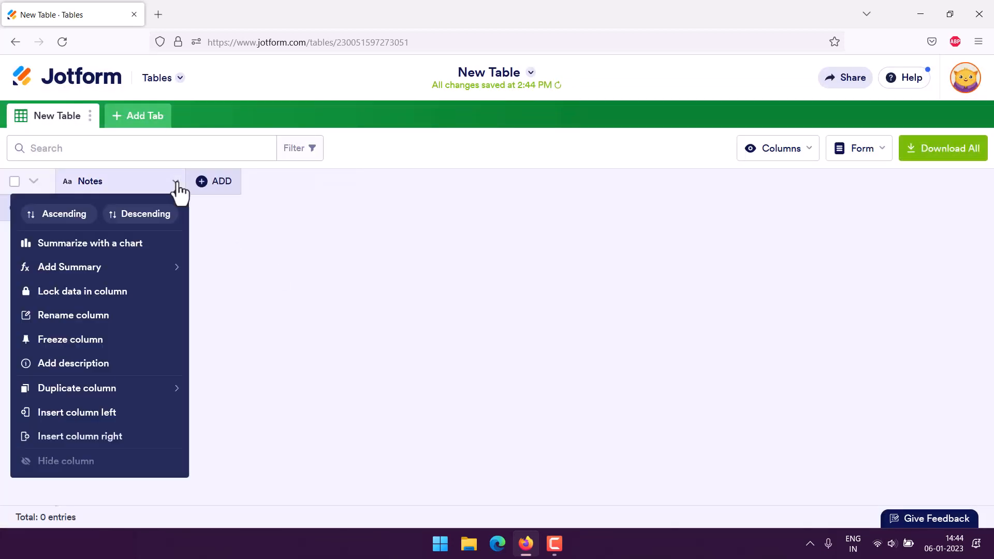
scroll(119, 450, down, 1)
click(88, 465)
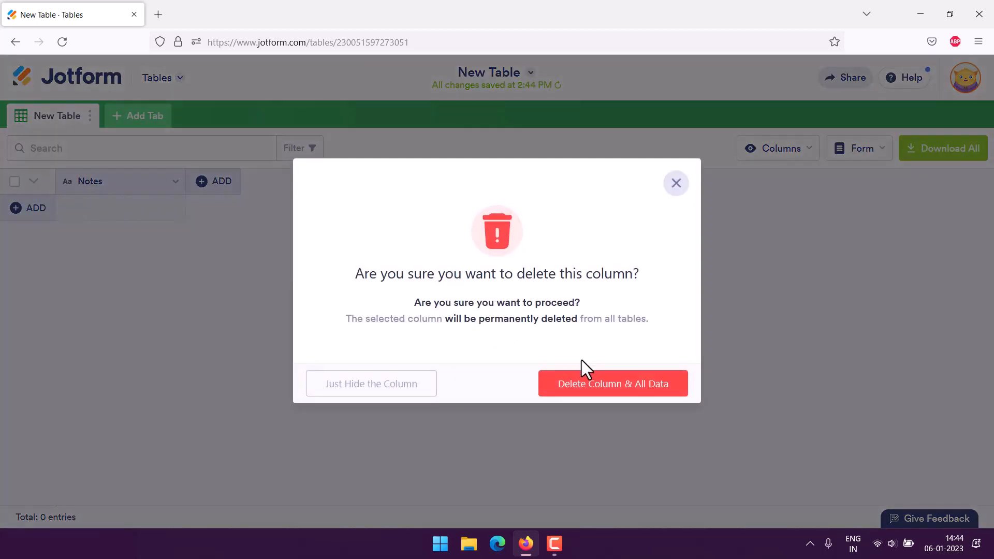
click(584, 377)
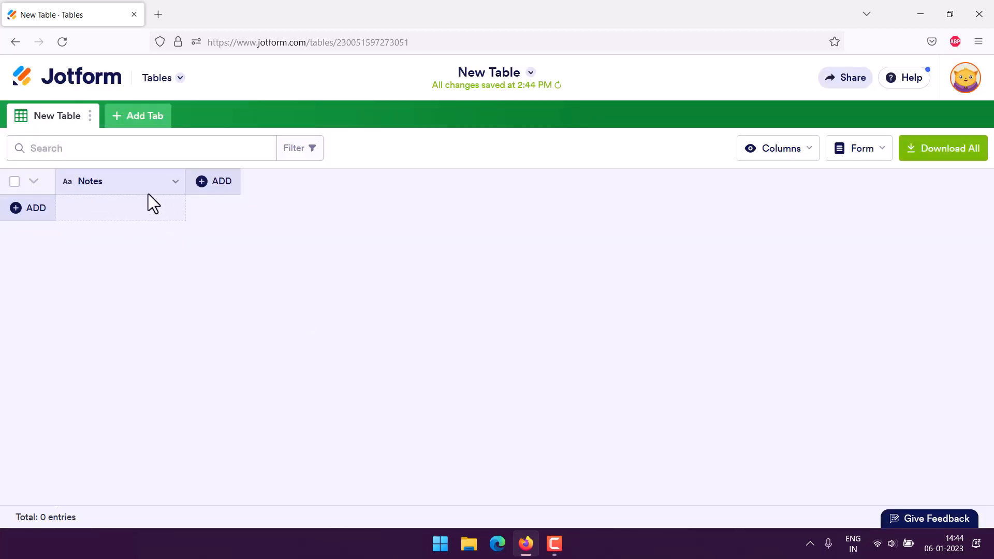
Set up a new Single Selection column named Expenses and proceed to its answer options.
click(89, 182)
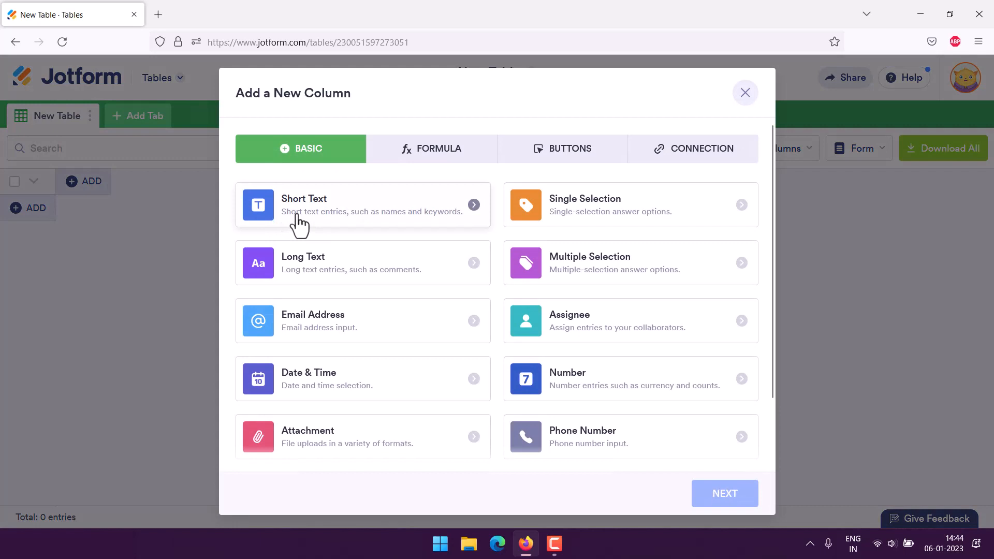
click(575, 223)
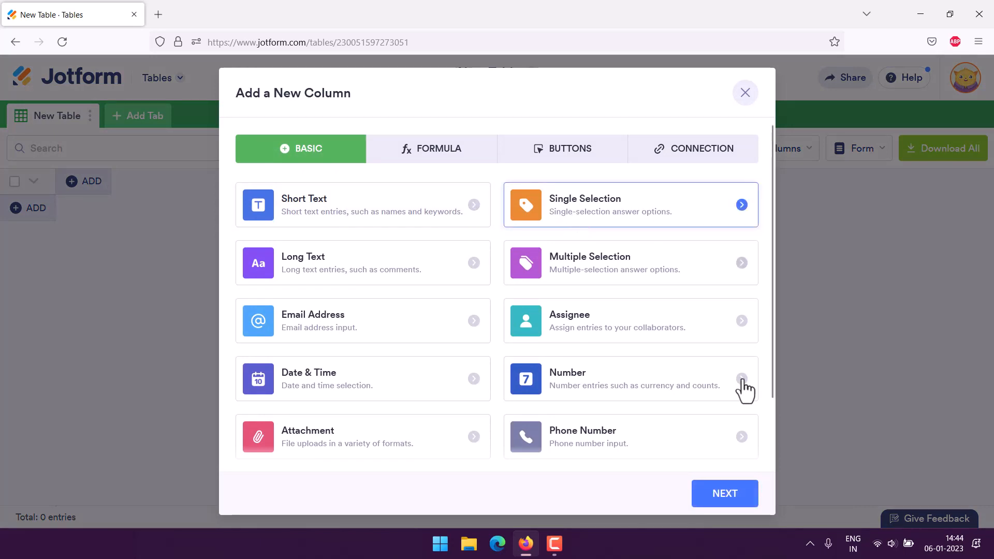
click(726, 497)
text(Expenses)
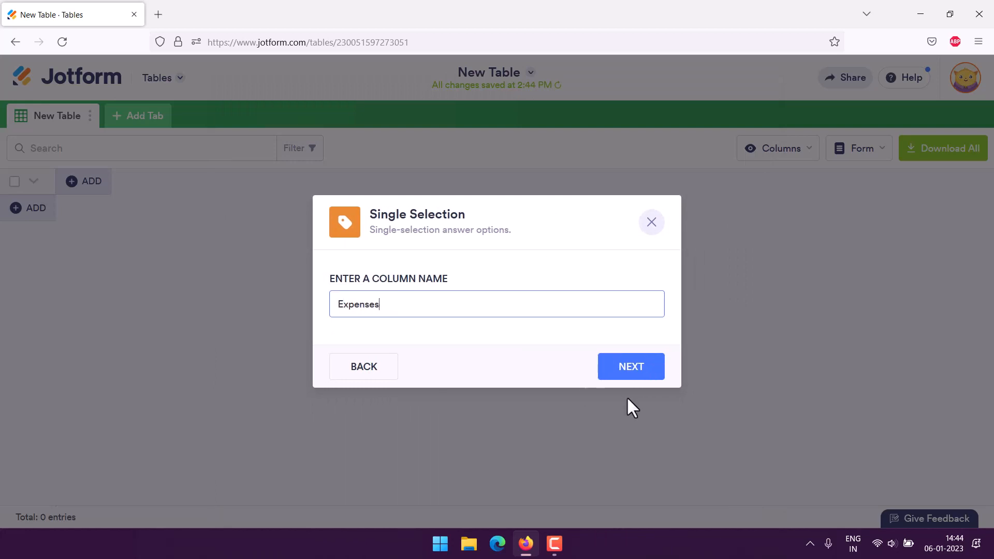
click(631, 366)
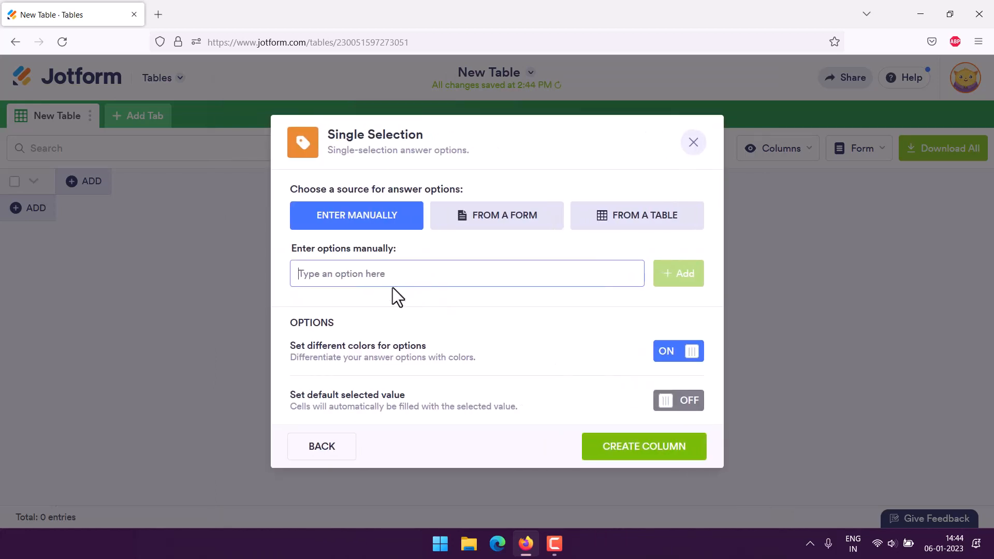
Add Salary, Rent and Subscription as manually entered answer options for the Expenses column.
text(Salary)
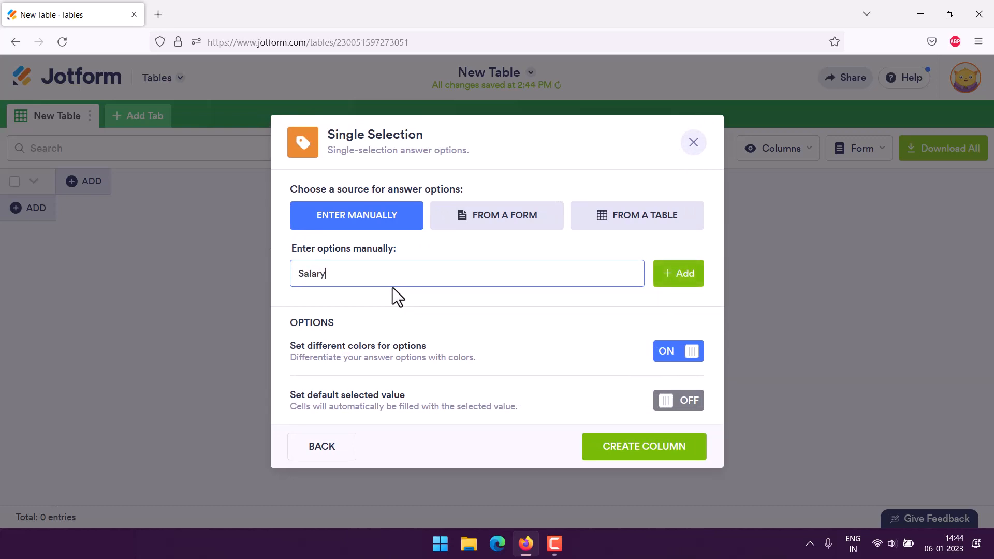
click(657, 283)
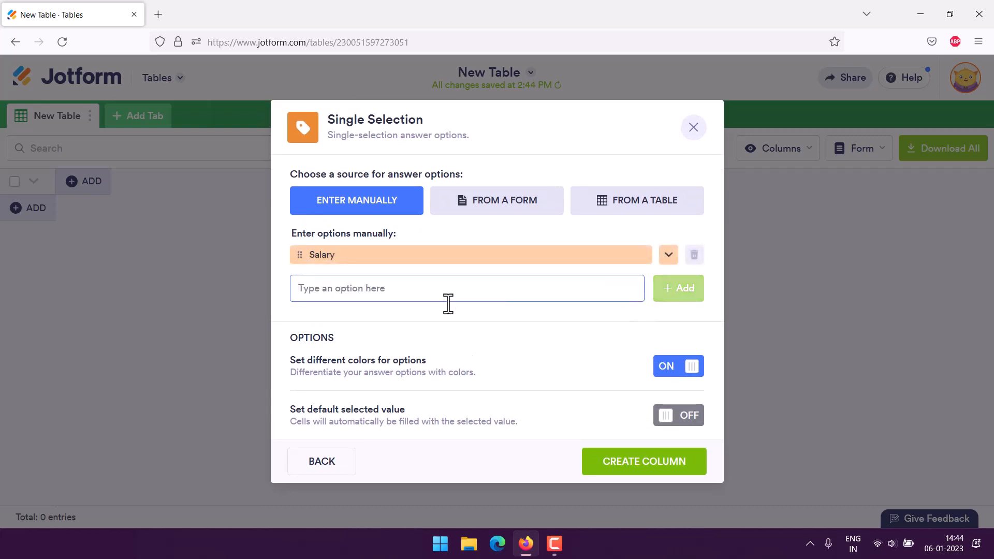
text(r)
key(BackSpace)
text(Rent)
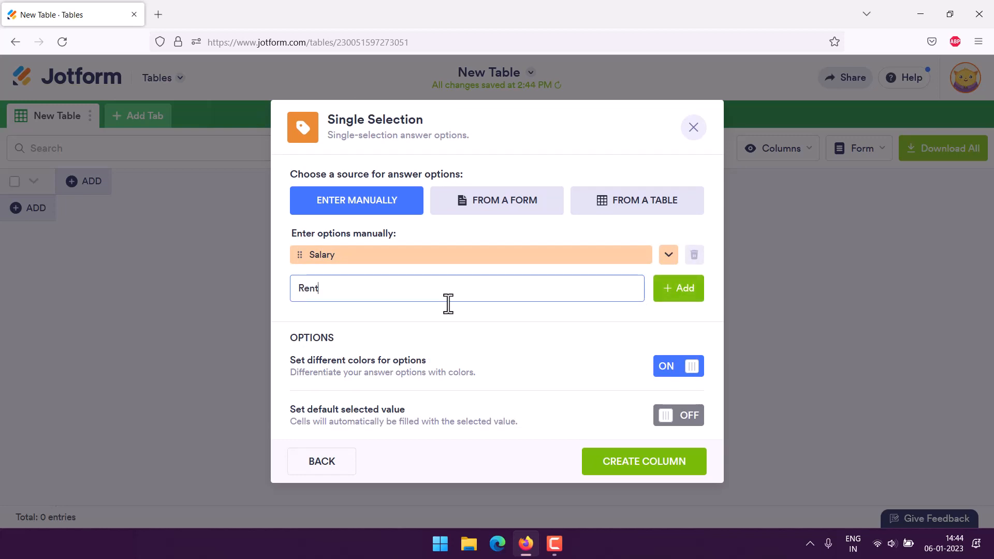
click(673, 298)
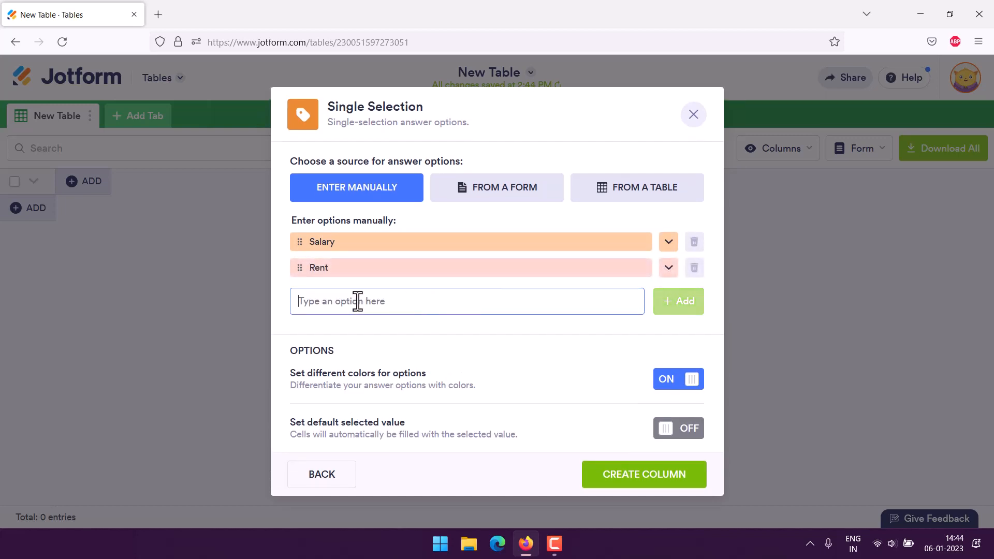
text(Subscription)
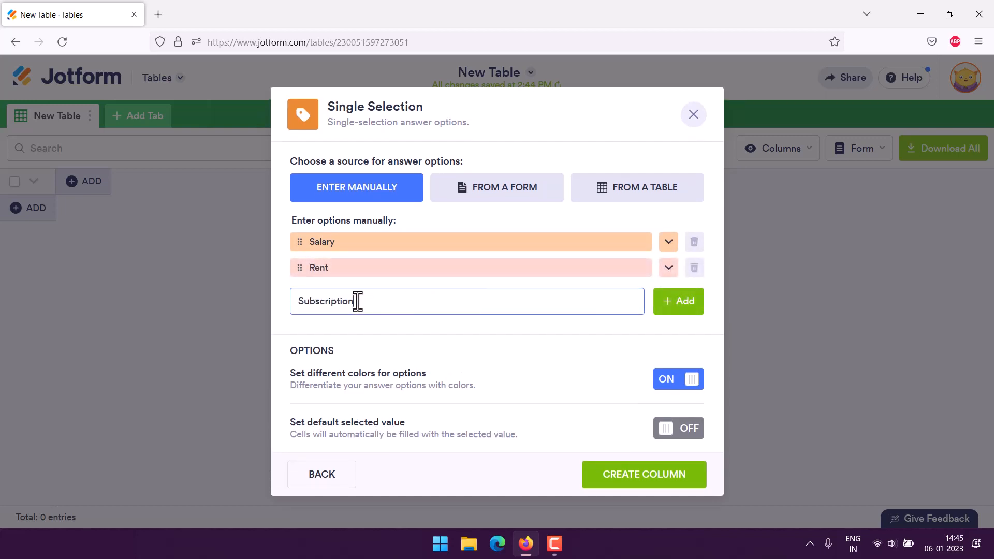
click(682, 309)
Add the answer options Taxes, Stationaries and Other, and create the Expenses column.
text(T)
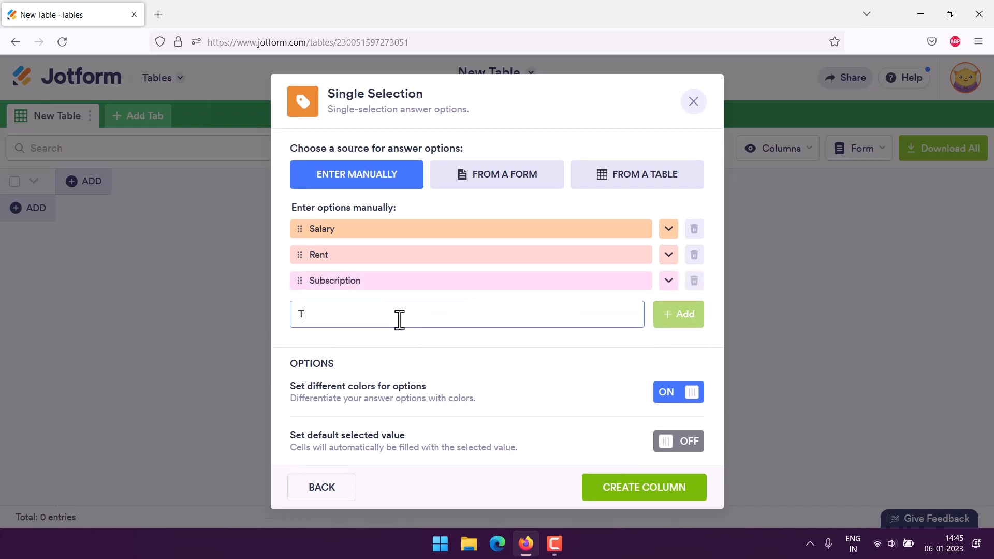
text(axes)
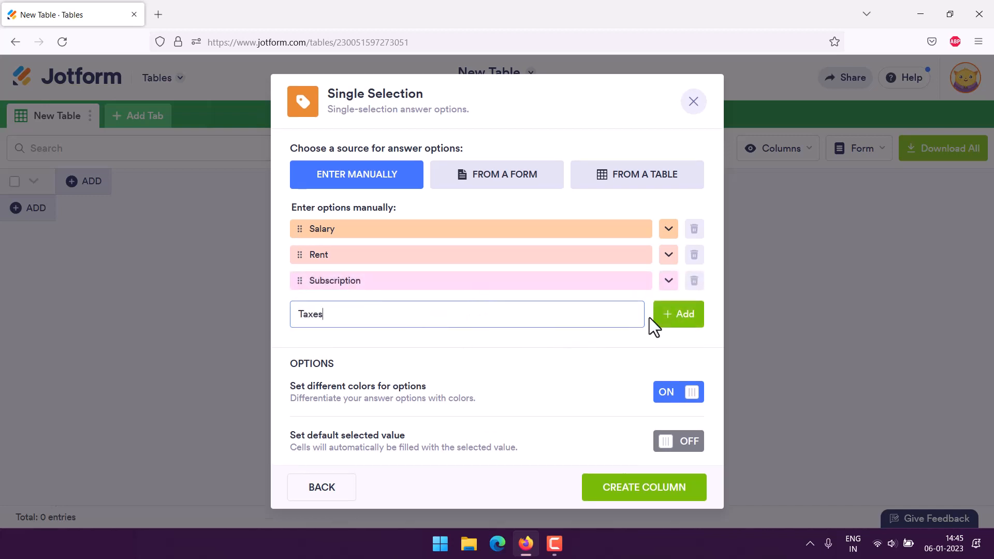
click(668, 316)
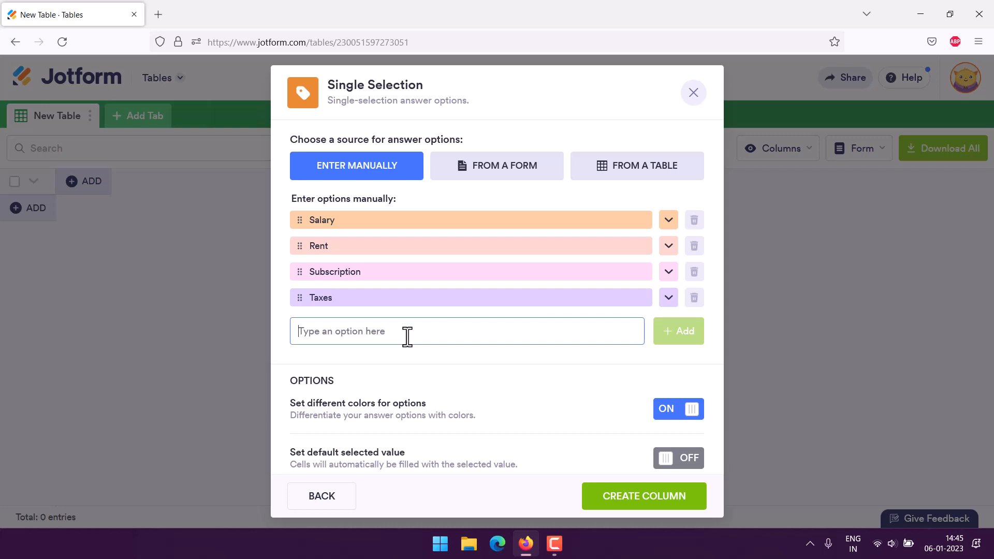
text(Stationaries)
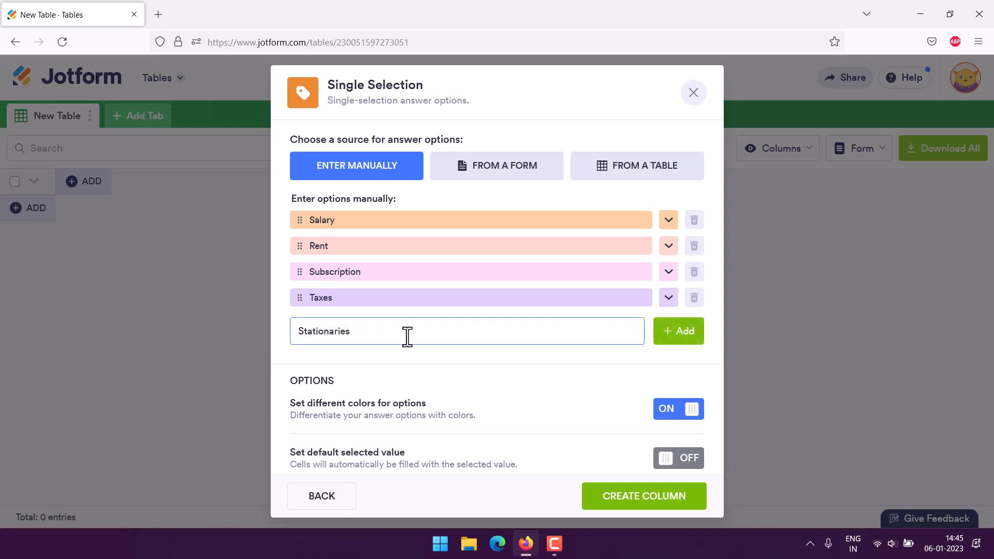
click(676, 342)
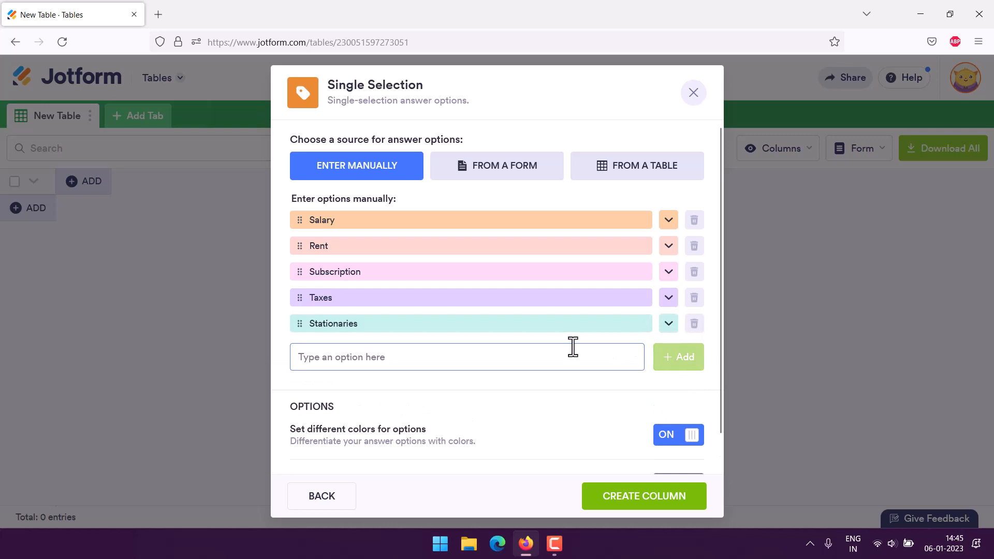
click(354, 359)
text(Other)
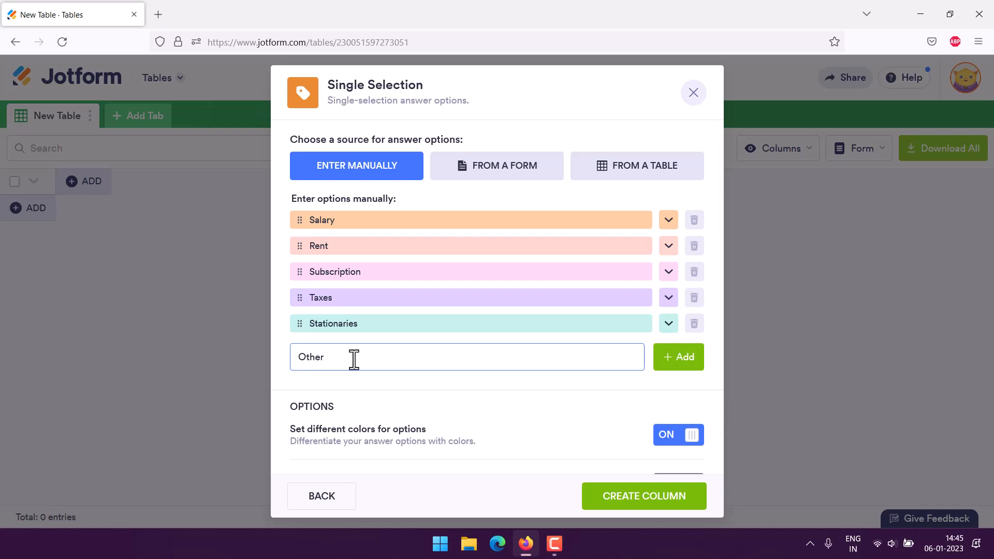
click(682, 363)
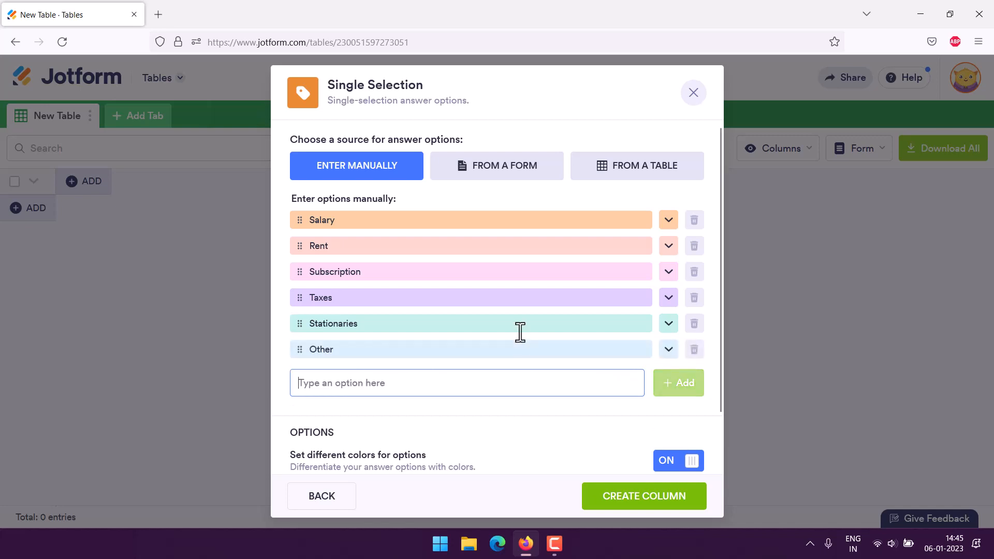
click(609, 500)
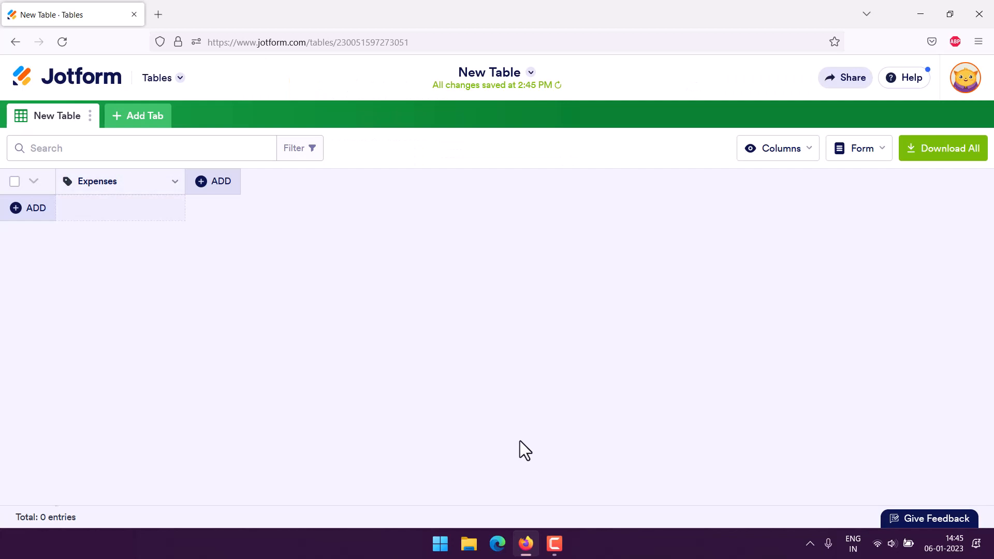
Add a Short Text column named Month after the Expenses column.
click(202, 181)
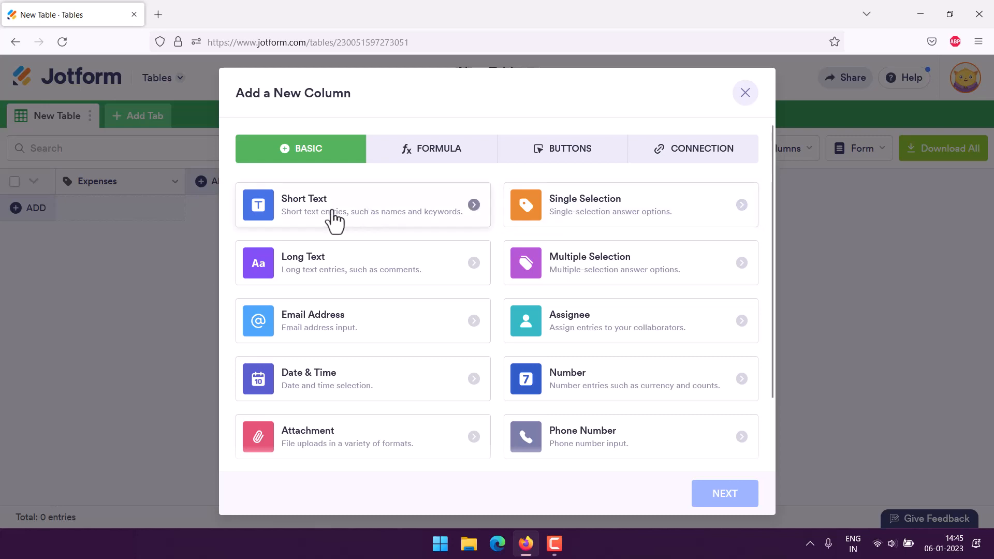
click(301, 214)
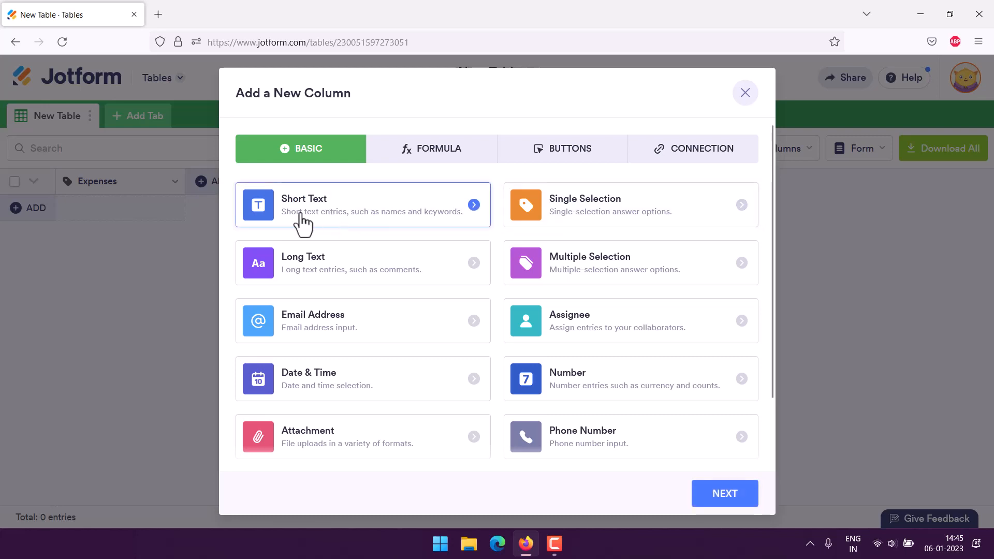
click(730, 495)
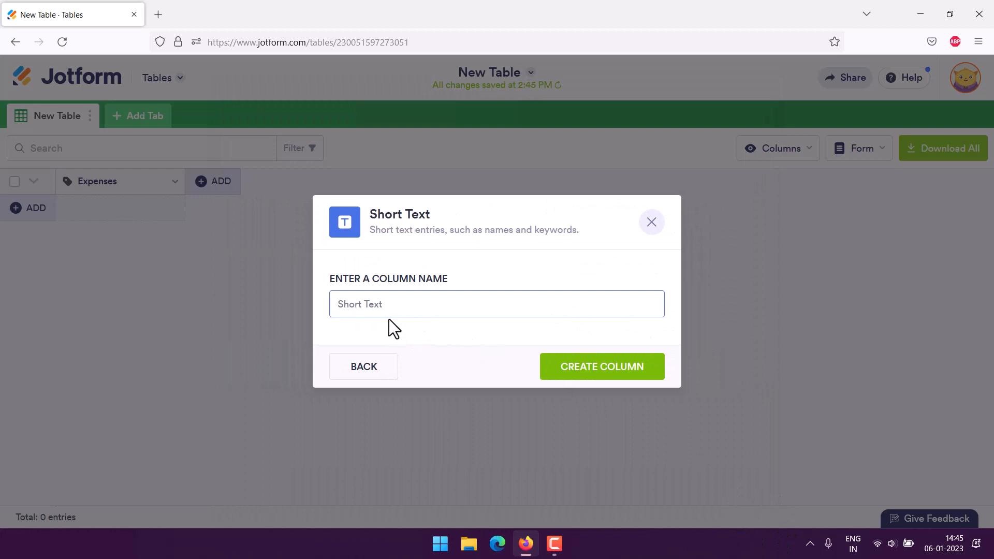
text(Month)
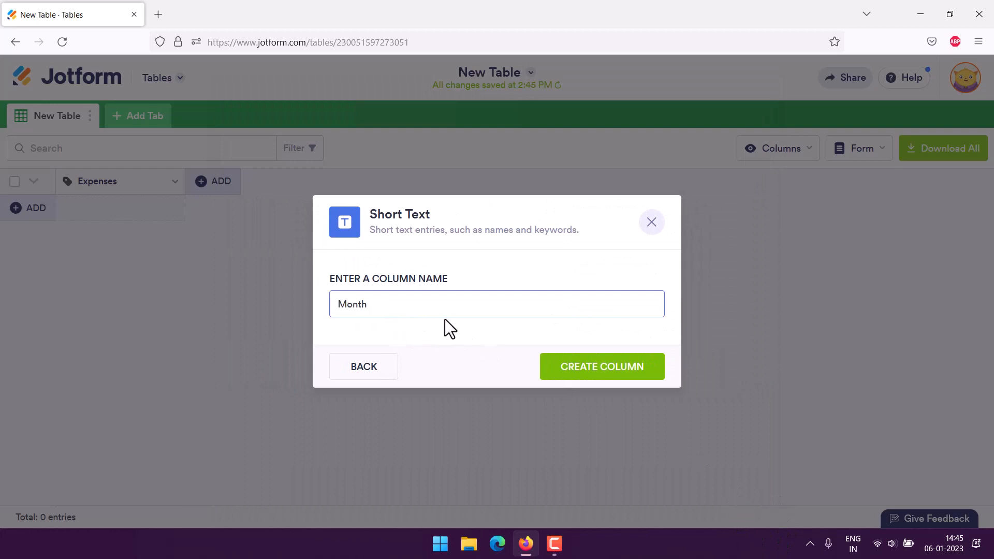
click(590, 380)
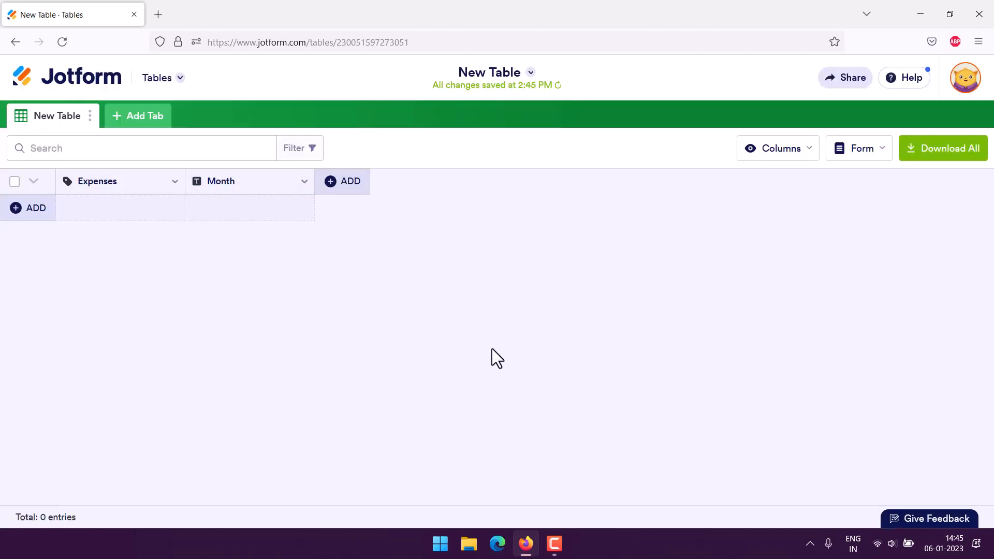
Add a Number column named Income with the 1.000 precision format after the Month column.
click(339, 183)
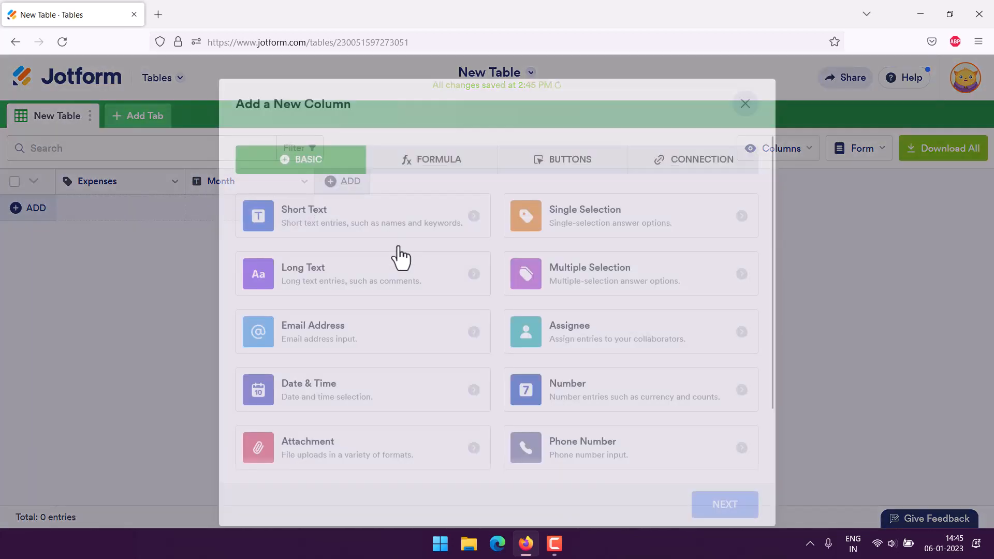
click(559, 392)
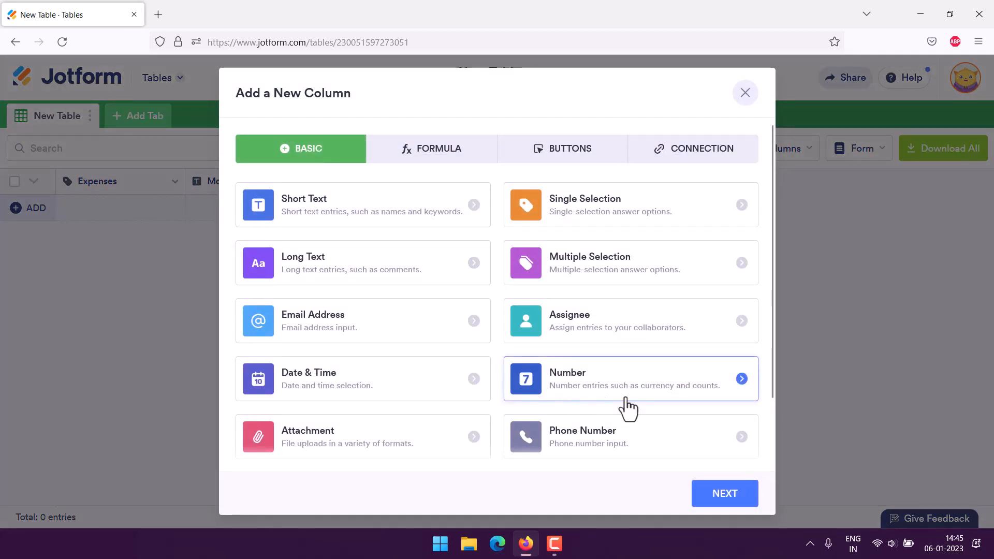
click(723, 493)
text(Income)
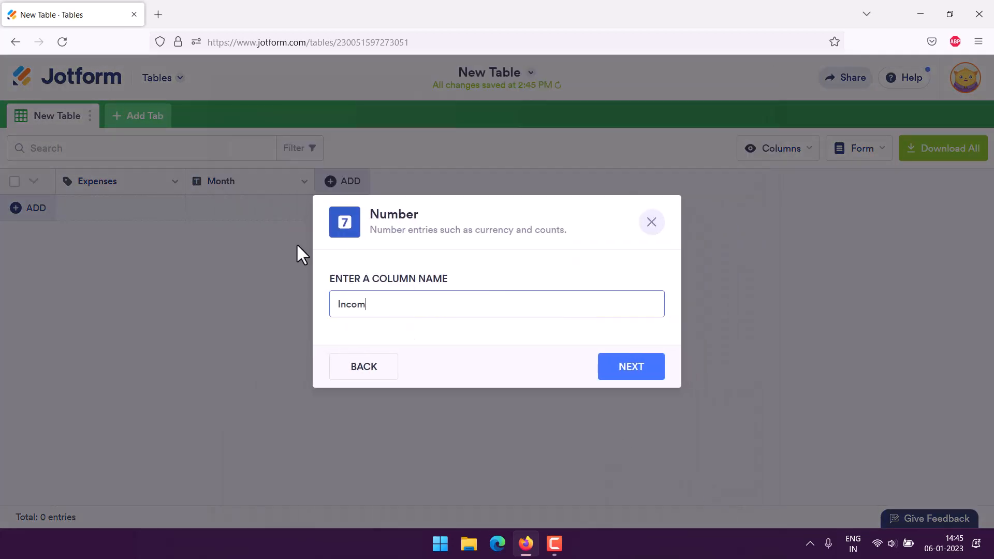
click(625, 369)
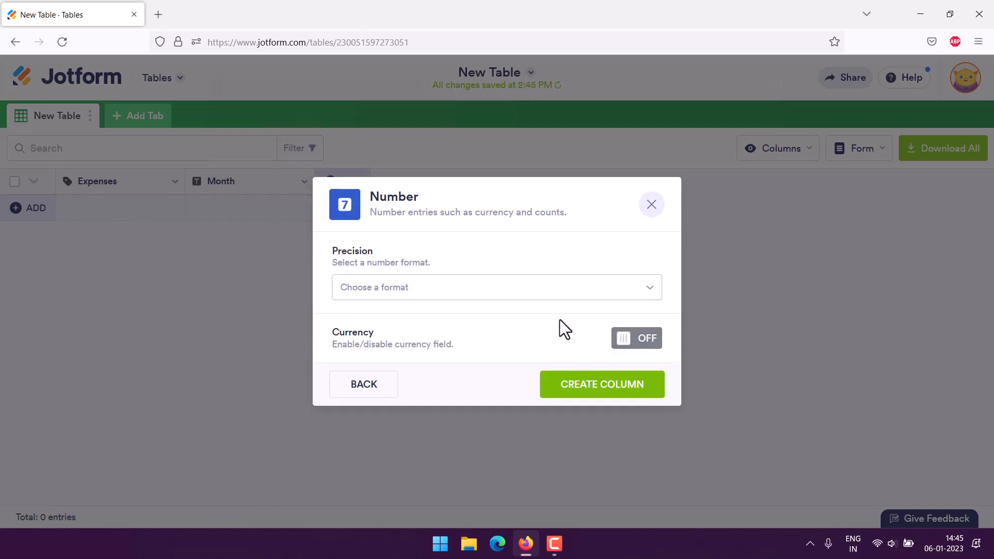
click(434, 292)
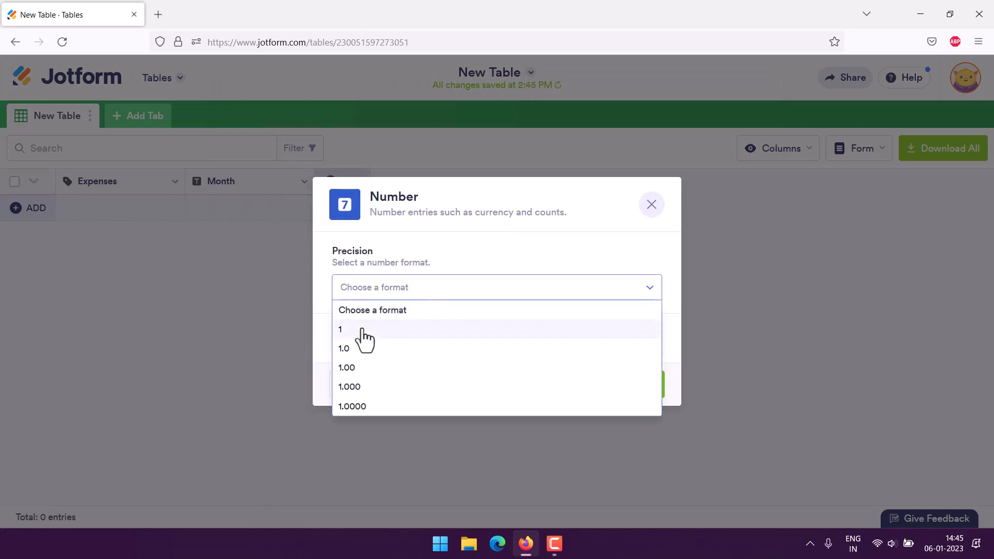
click(362, 387)
click(586, 399)
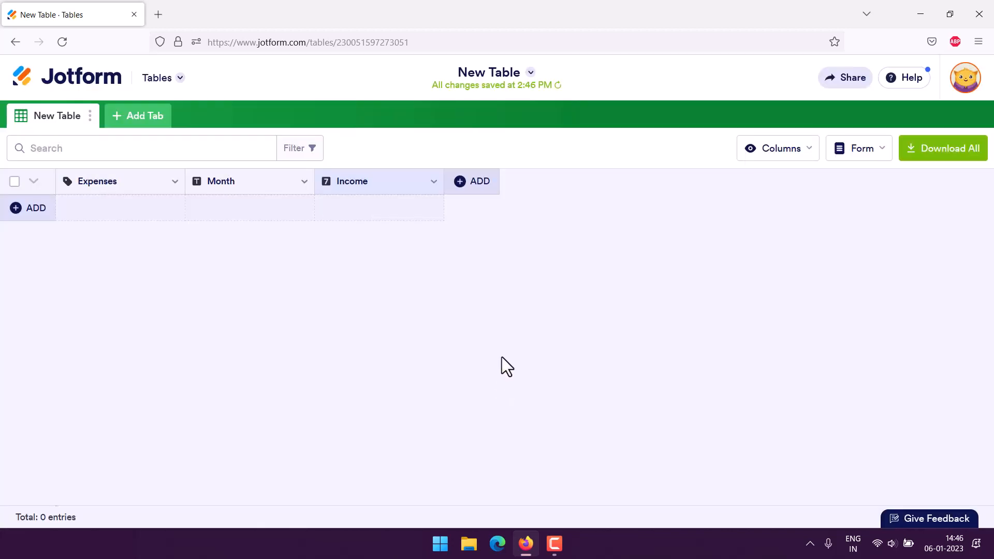
Add a Short Text column named Notes after the Income column.
click(472, 177)
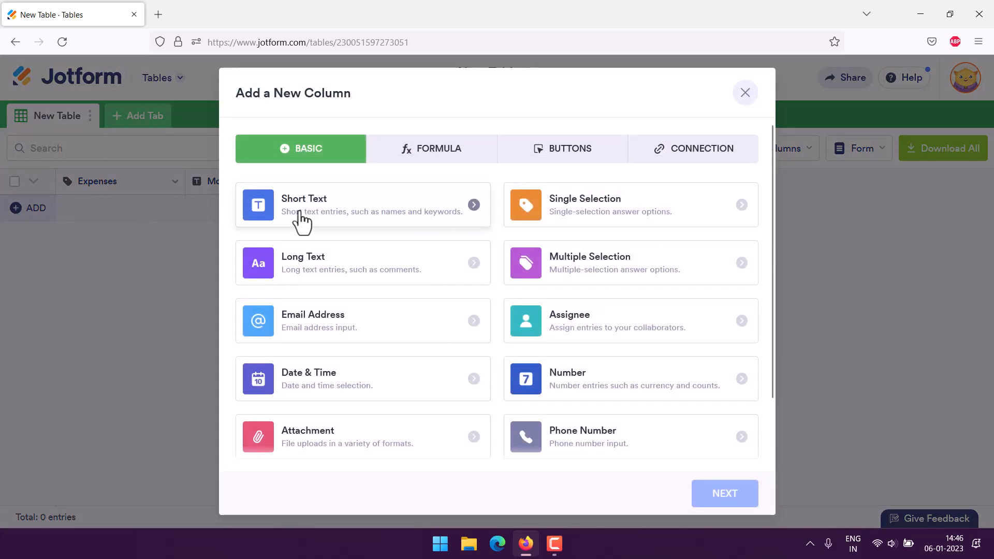
click(300, 214)
click(723, 497)
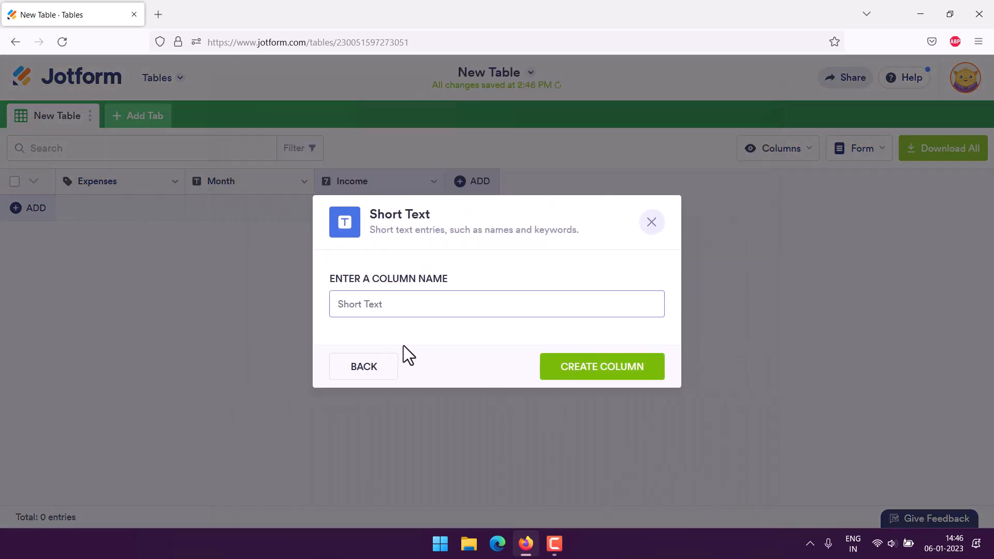
text(Notes)
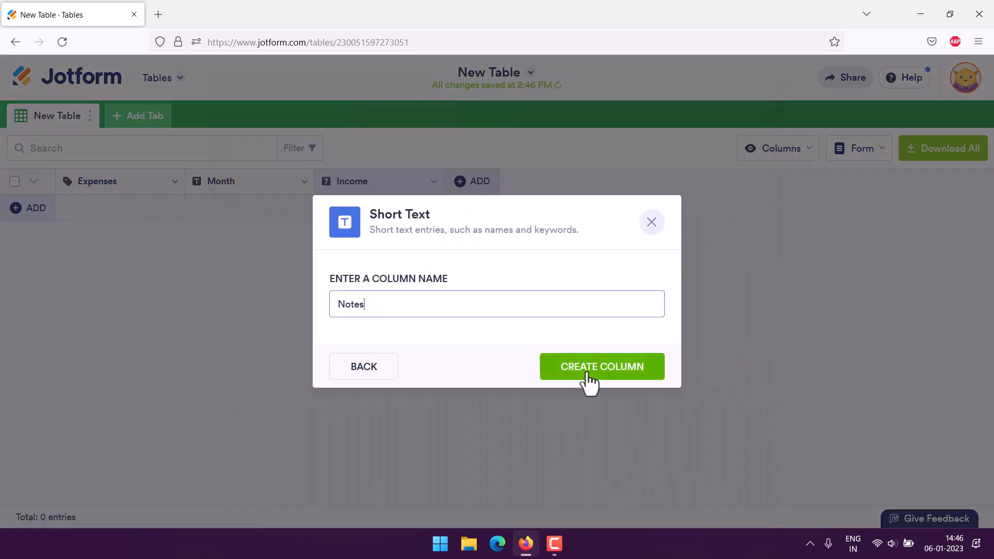
click(590, 371)
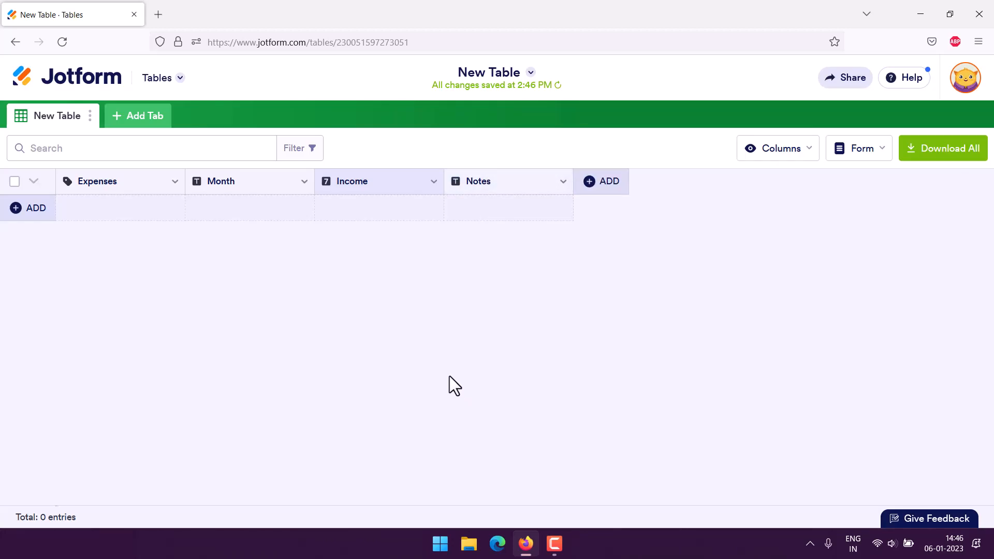
Add a first entry with Stationaries as the expense type and Jan as the month.
click(17, 210)
click(86, 213)
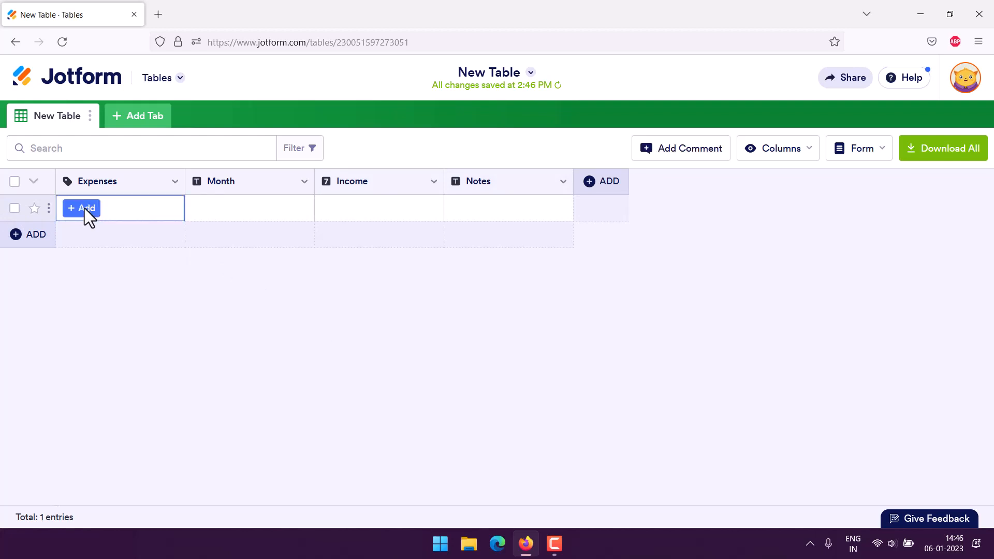
click(85, 208)
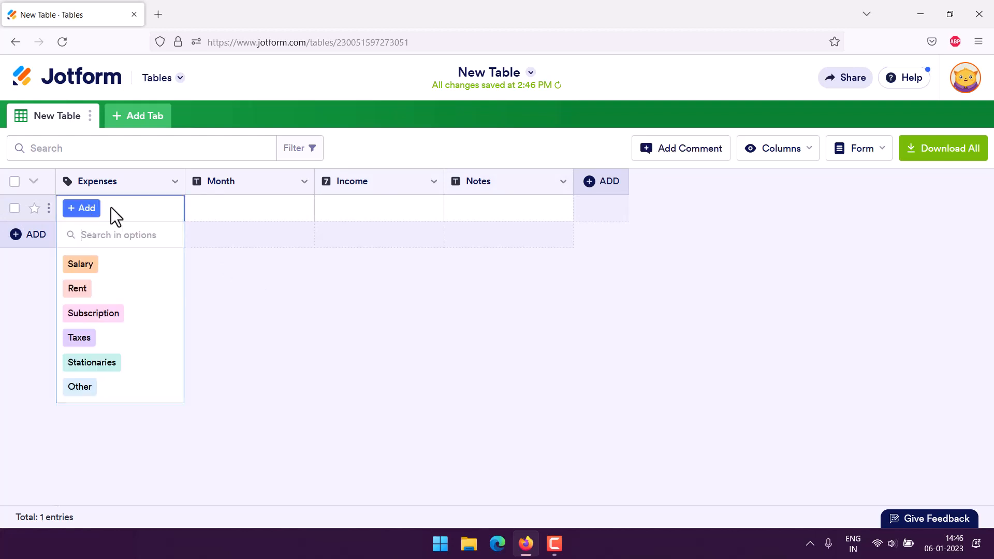
click(90, 365)
click(245, 207)
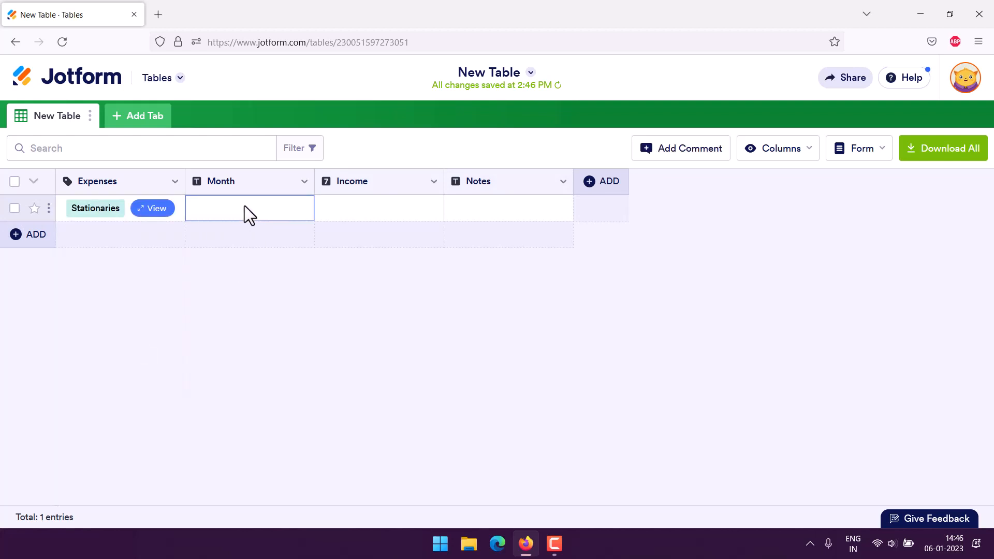
text(Jan)
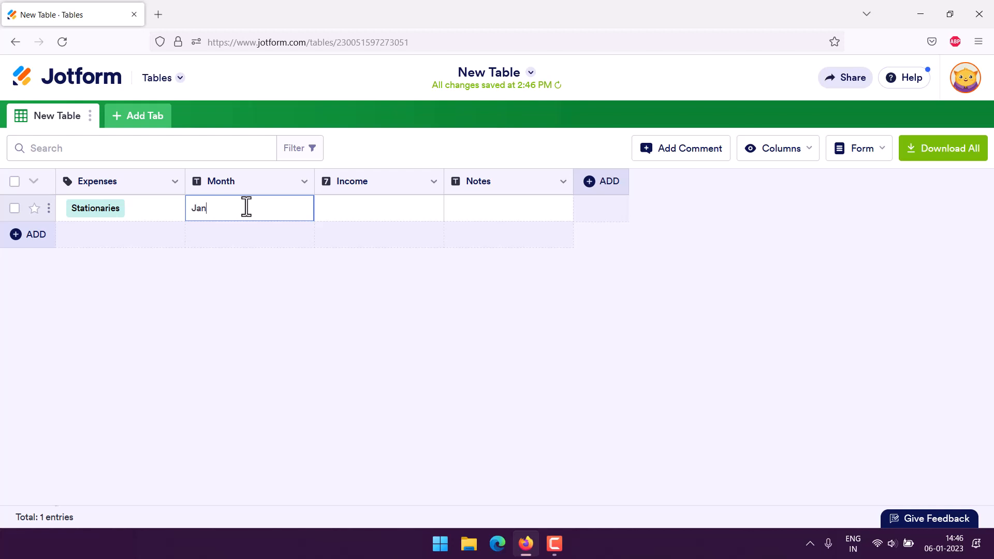
key(Tab)
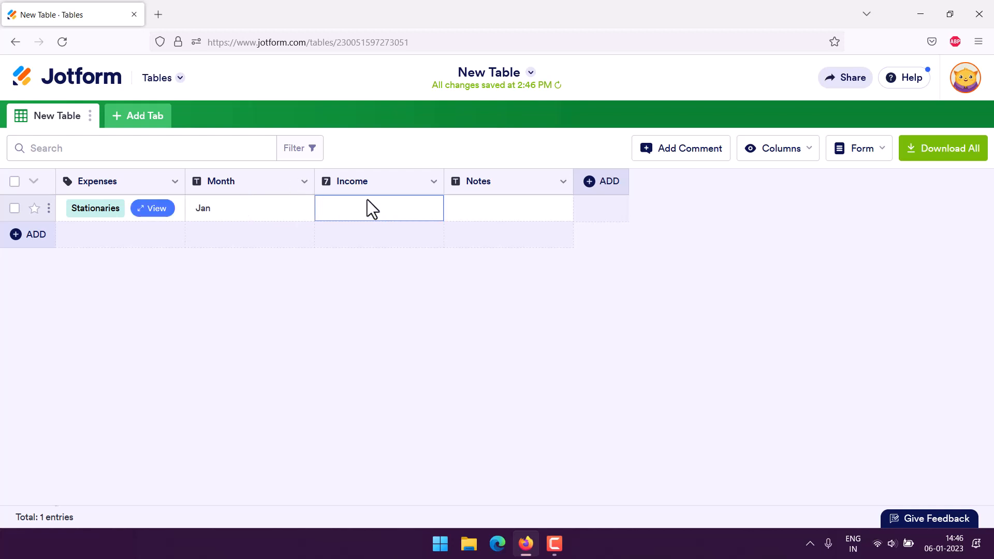
Add a Number column named Expenses with the 1.000 precision format and move it between Month and Income.
click(597, 190)
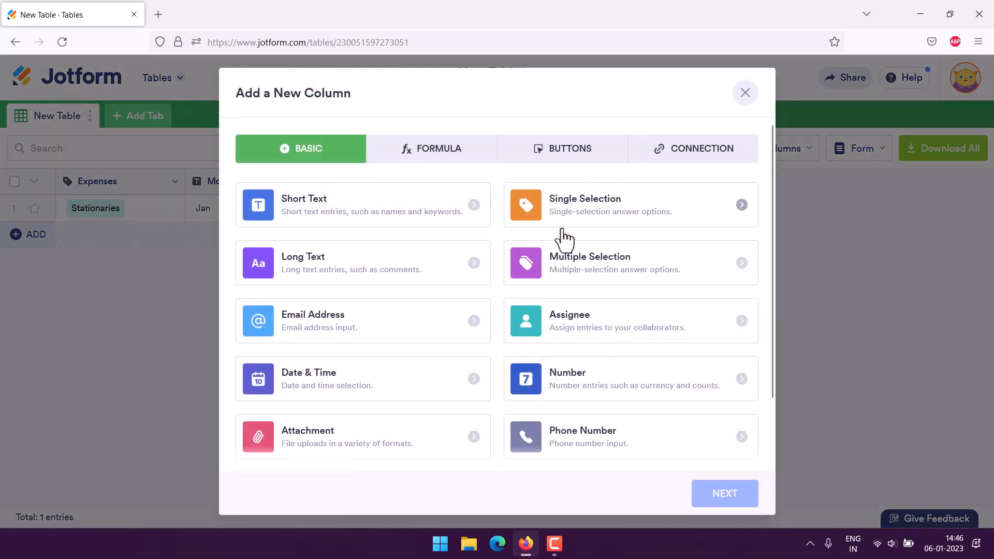
click(560, 383)
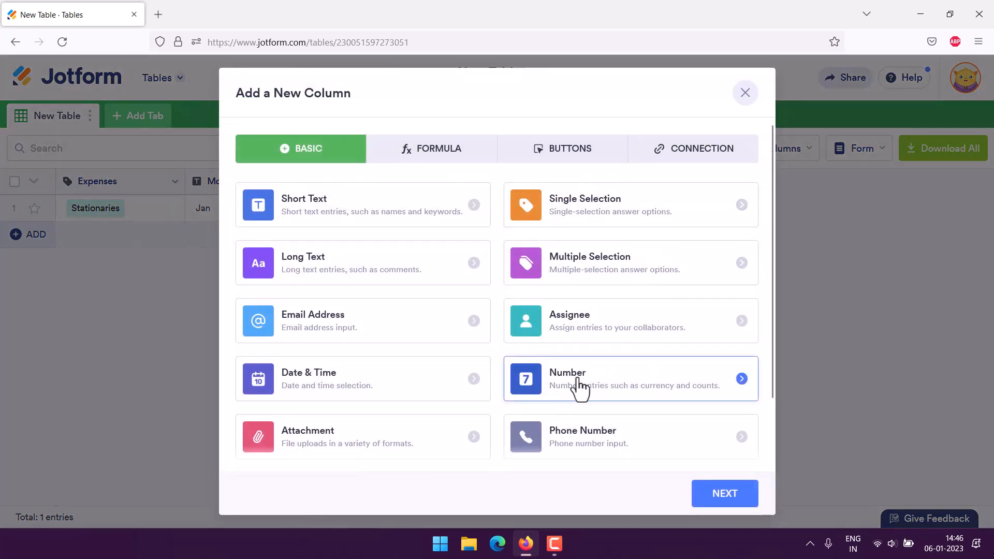
click(723, 496)
text(Expenses)
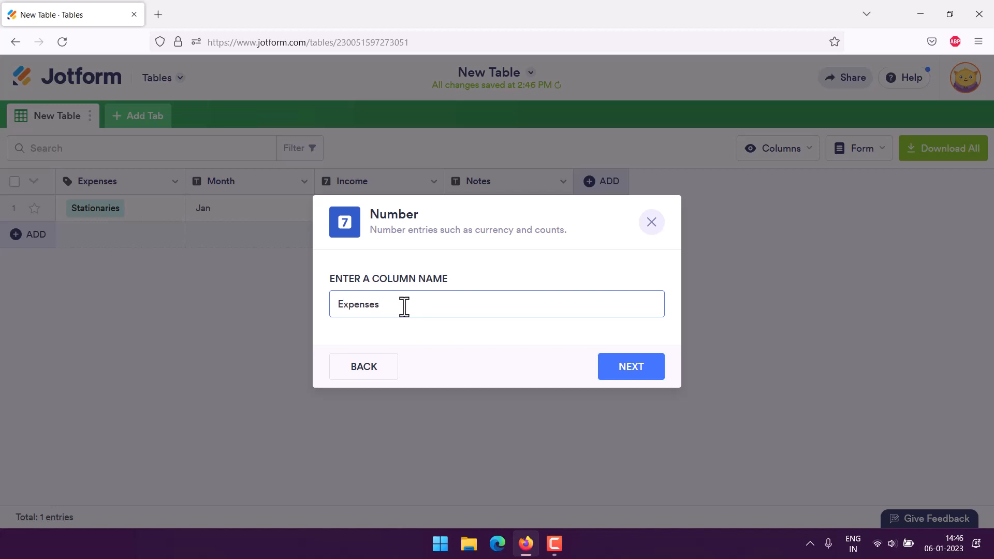
click(634, 374)
click(438, 295)
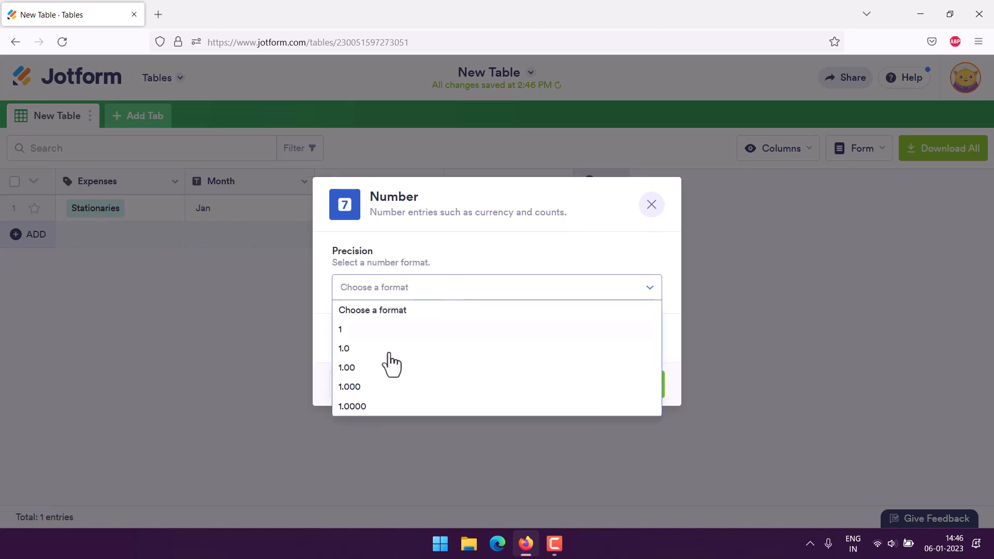
click(365, 388)
click(608, 388)
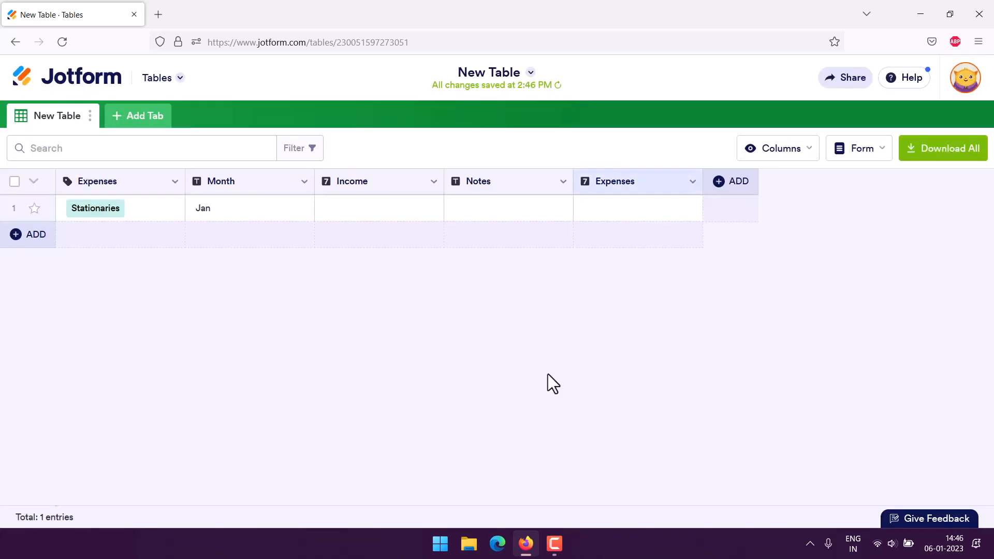
drag(626, 184, 332, 179)
Fill the Stationaries entry with 15 in the numeric Expenses column and 2500 in the Income column.
click(338, 211)
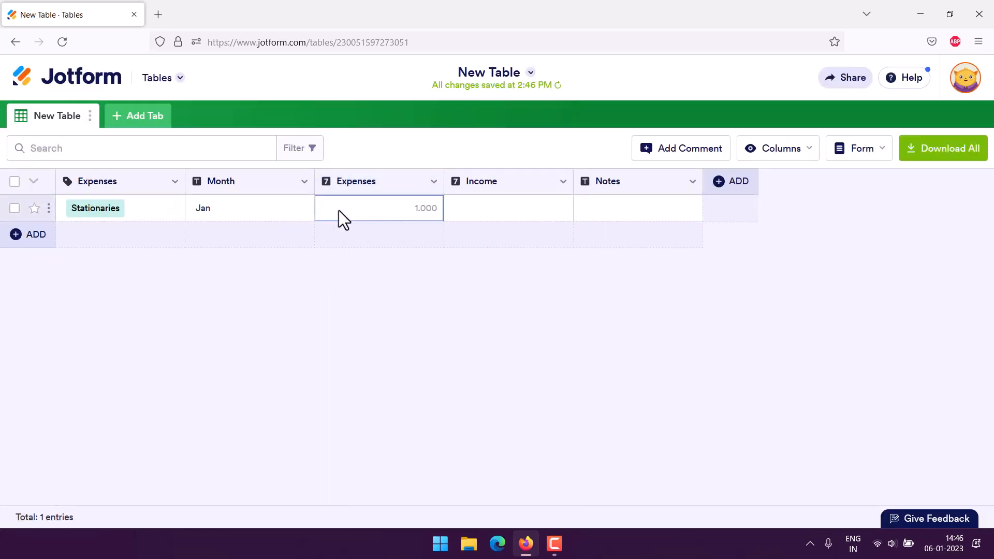
text(15)
click(366, 293)
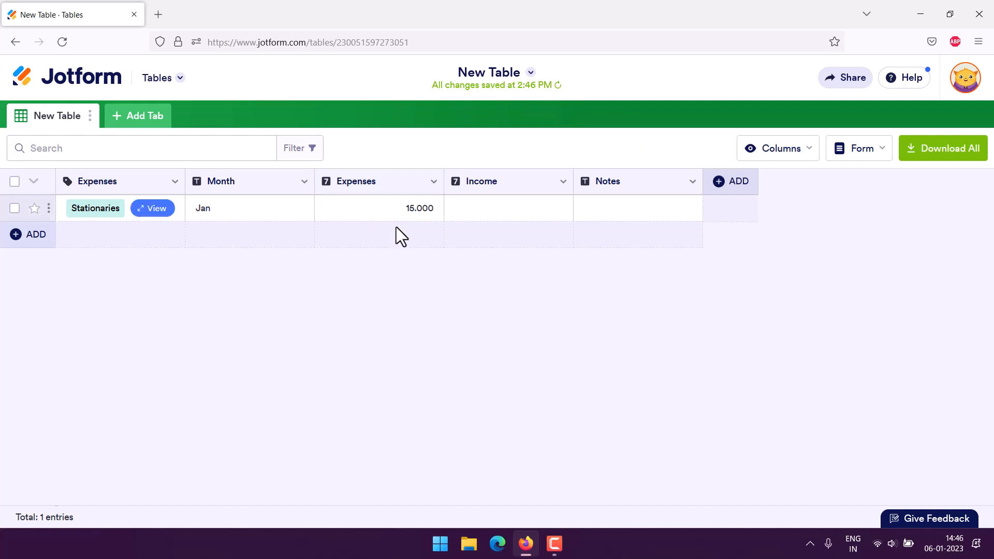
click(501, 214)
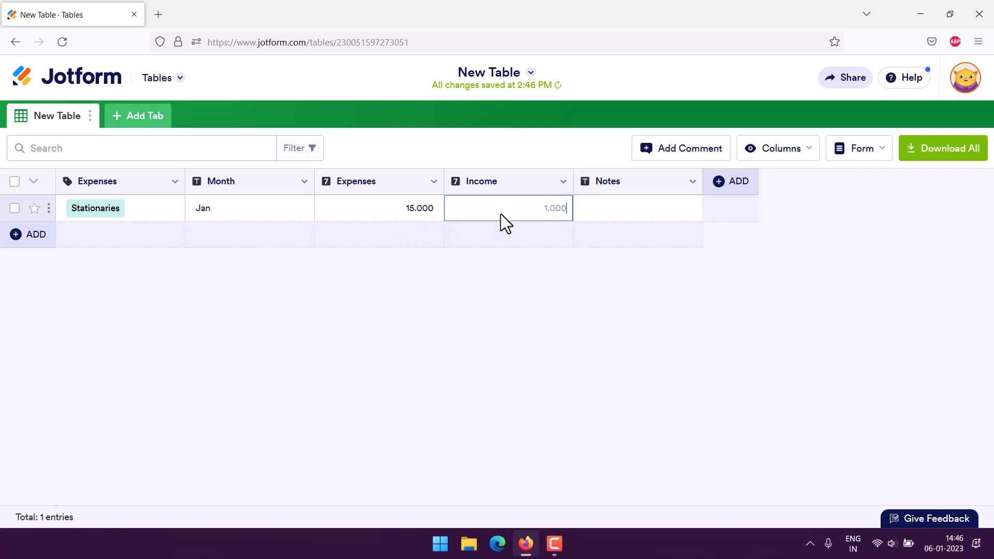
text(2500)
click(633, 256)
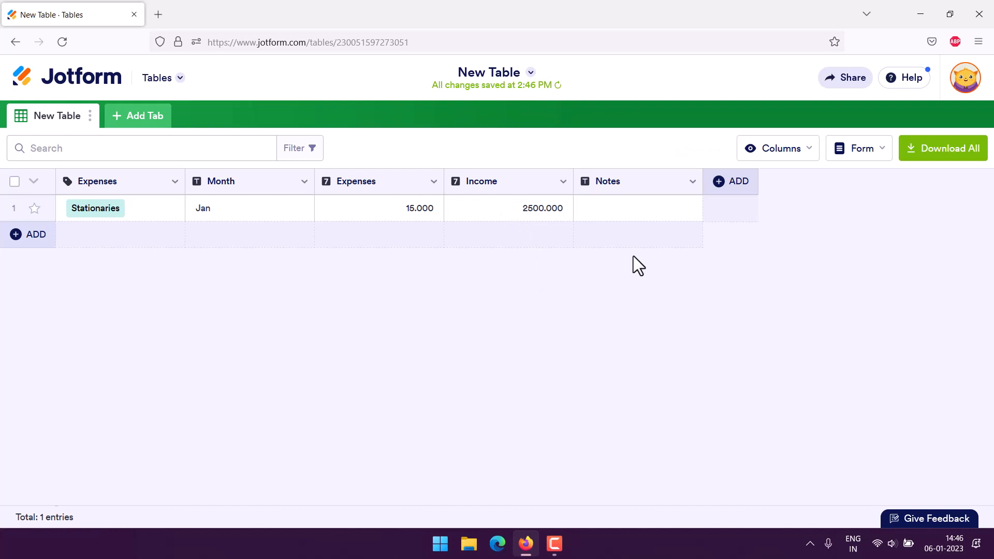
click(723, 184)
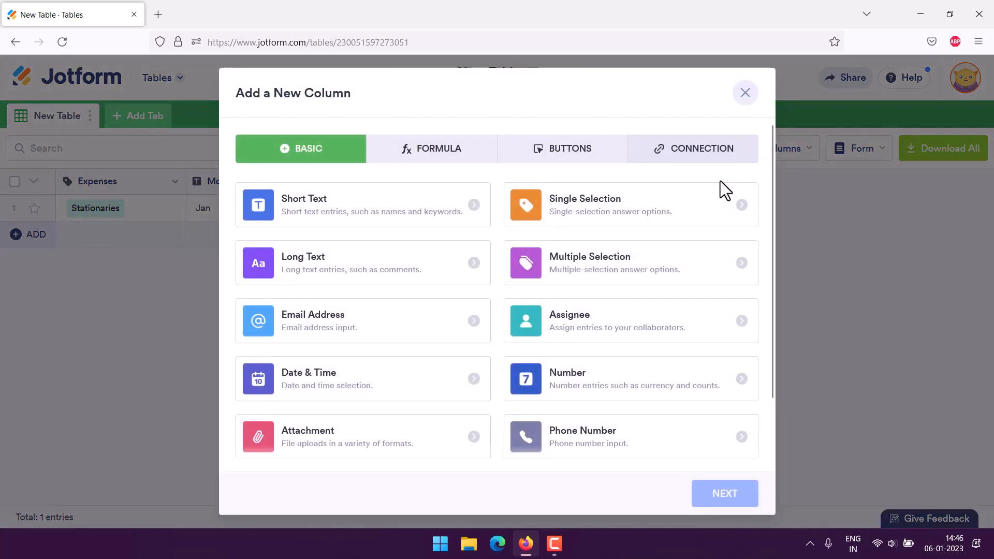
click(608, 389)
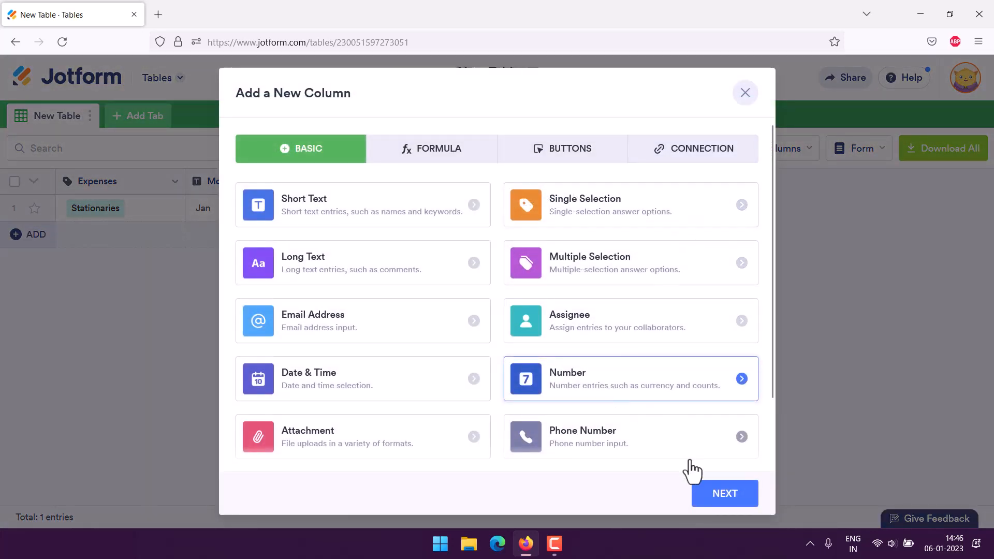
click(712, 496)
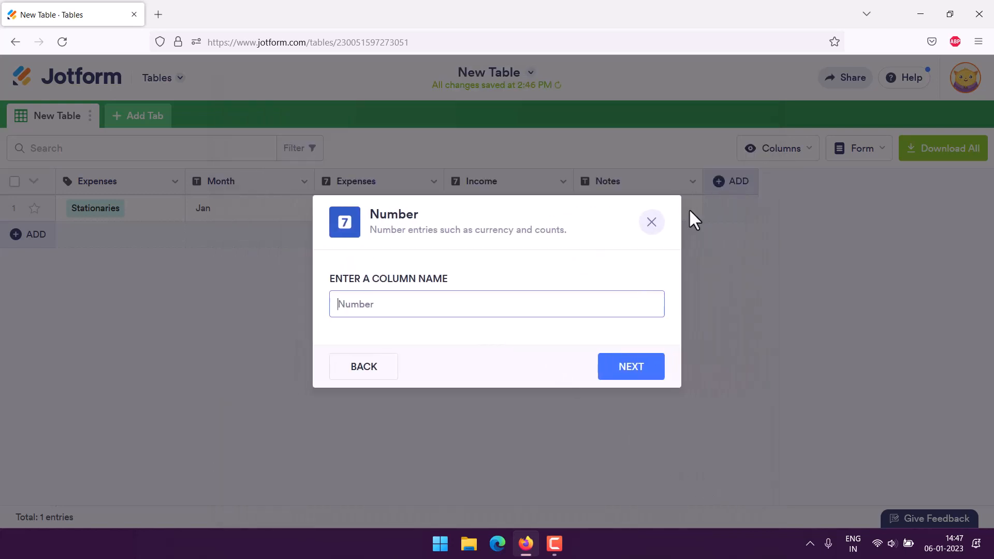
click(654, 223)
Set up a new Advanced Formula column named Balance and proceed to its formula editor.
click(724, 187)
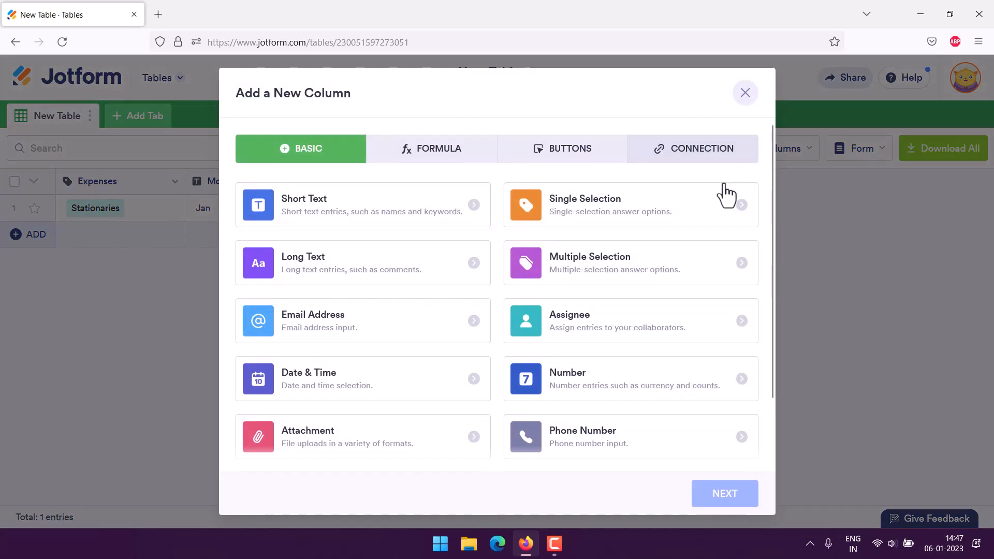
click(432, 156)
click(397, 195)
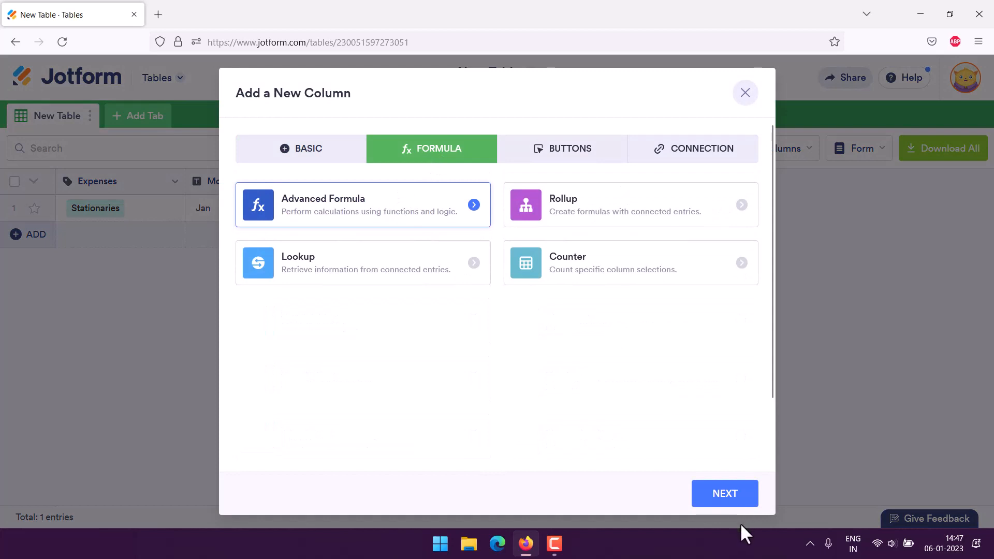
click(698, 490)
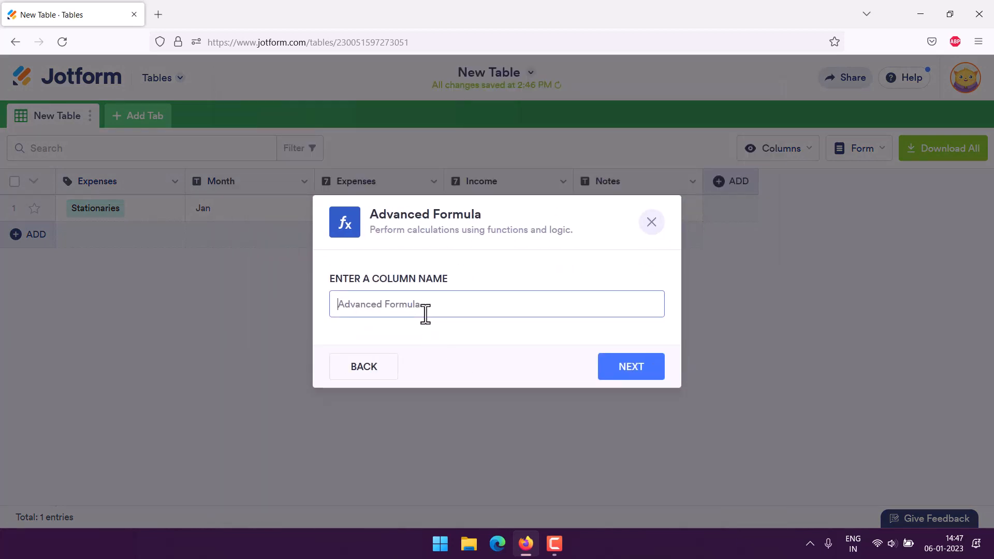
text(Balance)
click(616, 366)
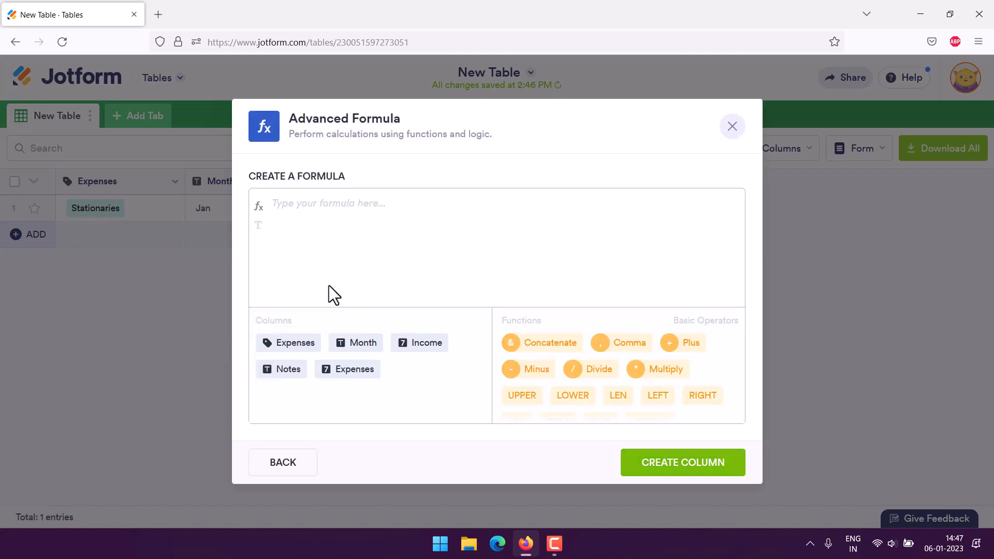
Build the Balance formula as Income minus the single-selection Expenses column and create the column.
click(420, 344)
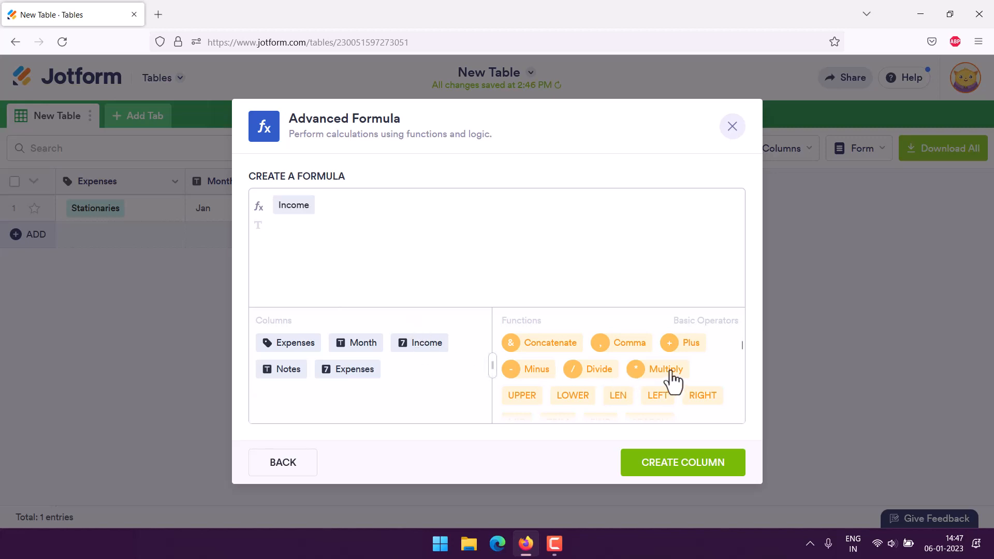
click(526, 370)
click(295, 344)
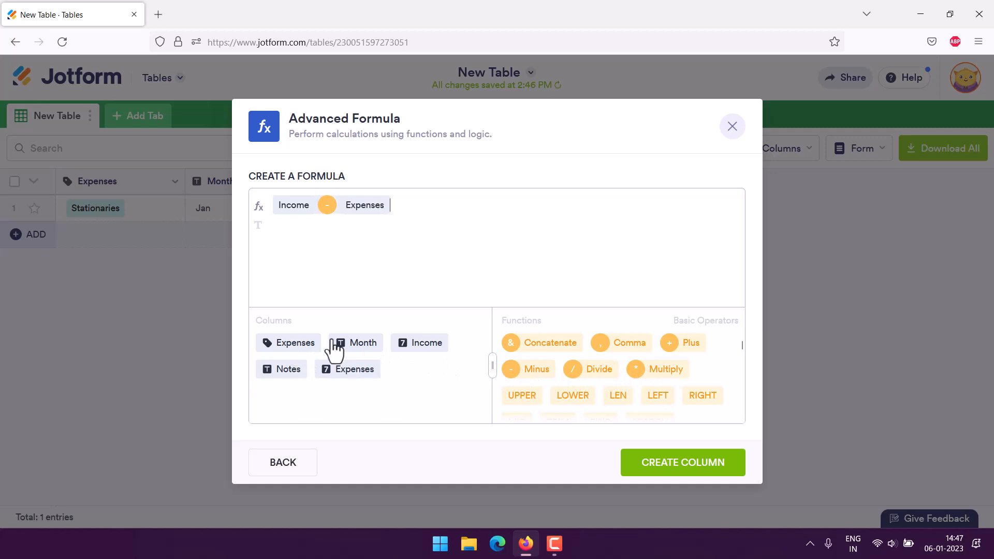
click(732, 467)
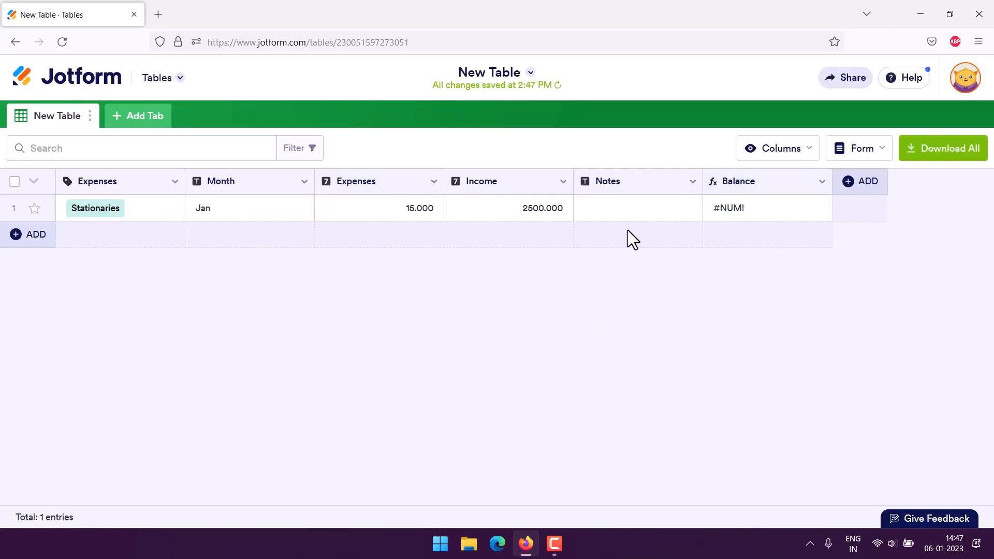
click(405, 213)
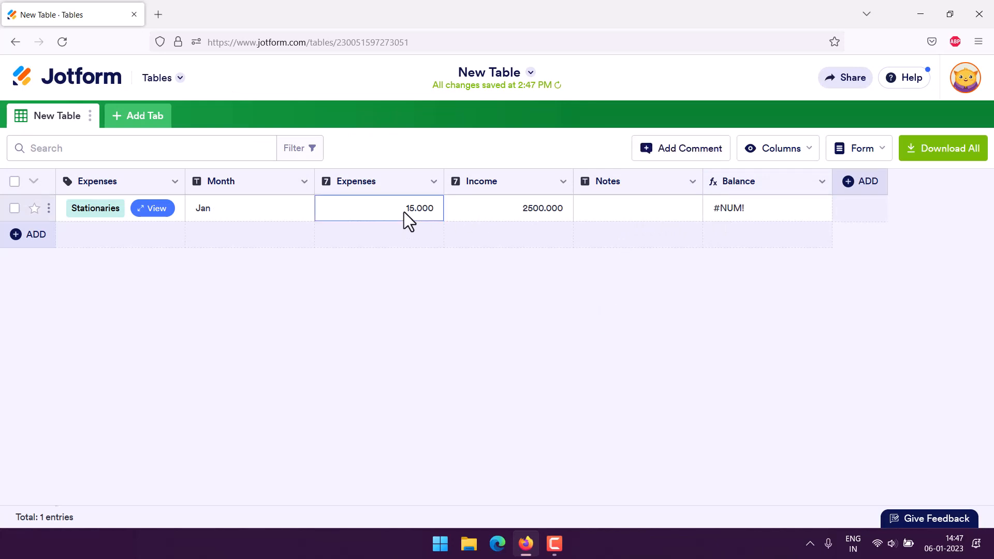
Inspect the numeric Expenses and Balance cells of the Stationaries entry.
double_click(404, 212)
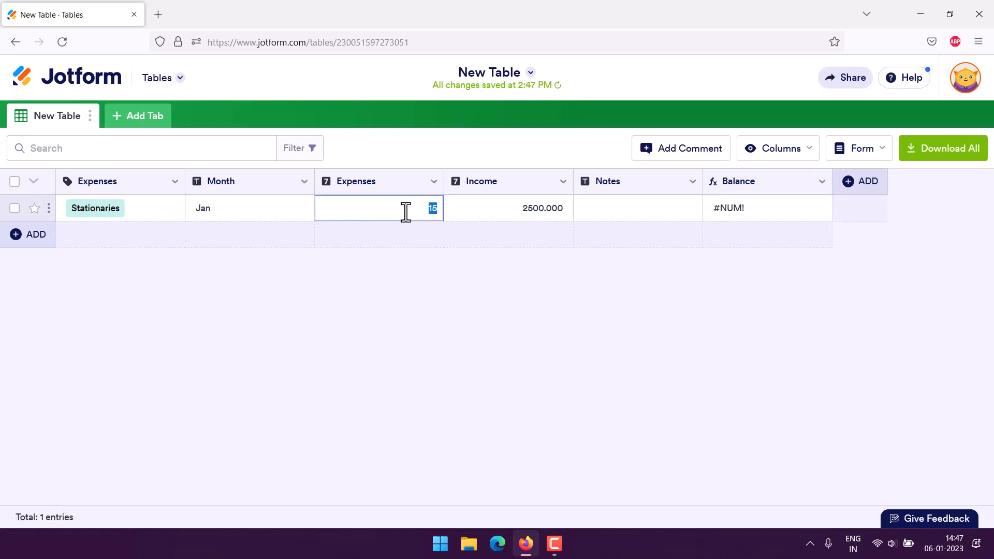
click(406, 212)
click(774, 208)
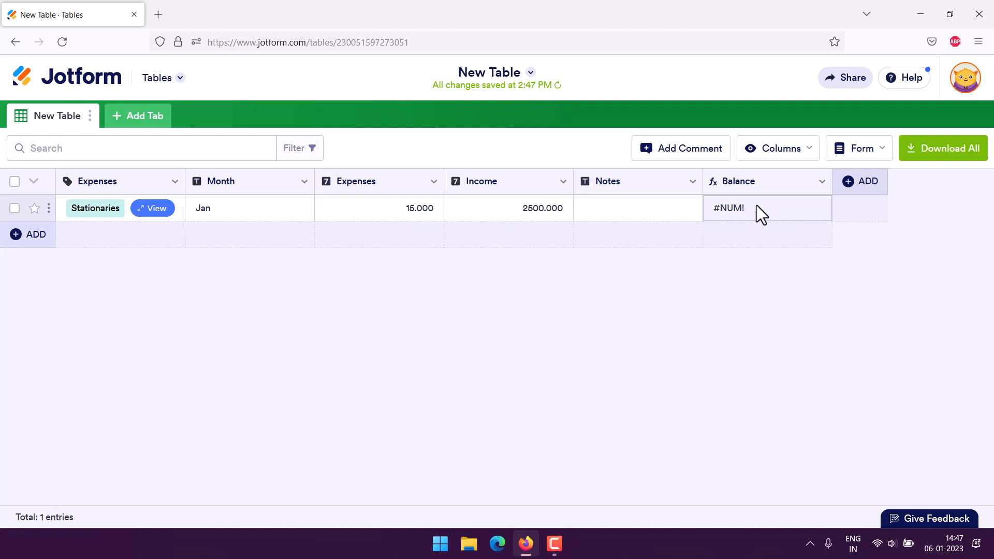
double_click(744, 209)
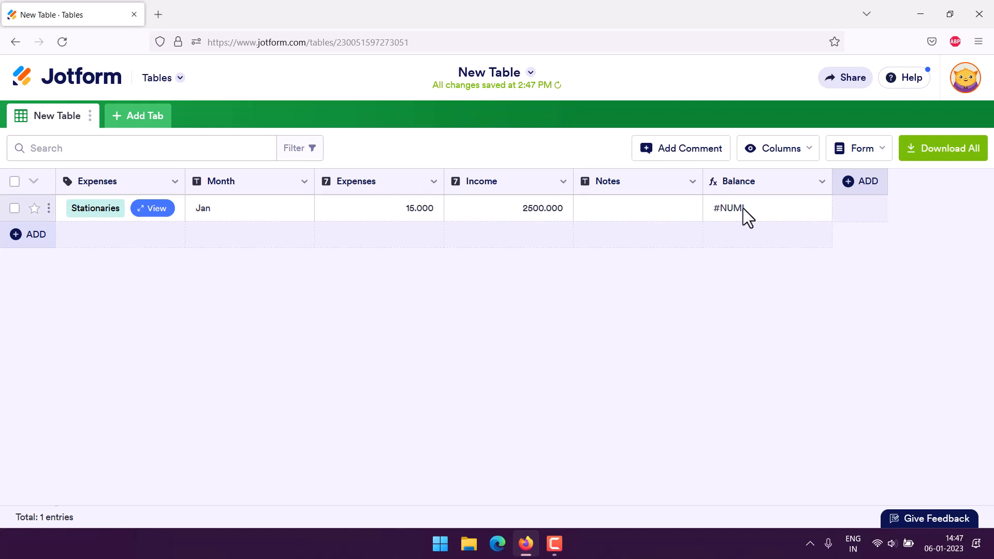
click(400, 206)
key(Tab)
key(Tab)
key(Tab)
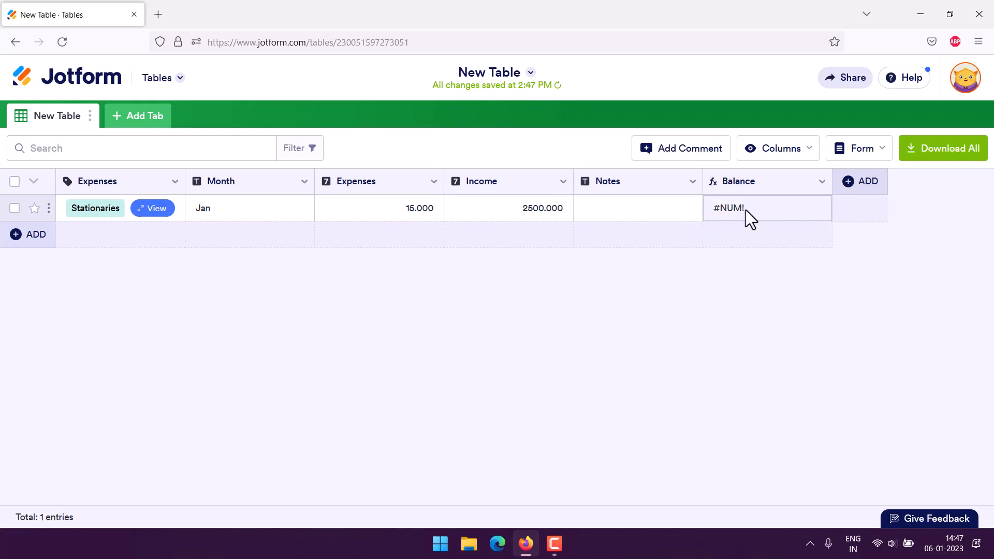
Select the Stationaries entry and move the Income column between Month and the numeric Expenses column.
click(48, 208)
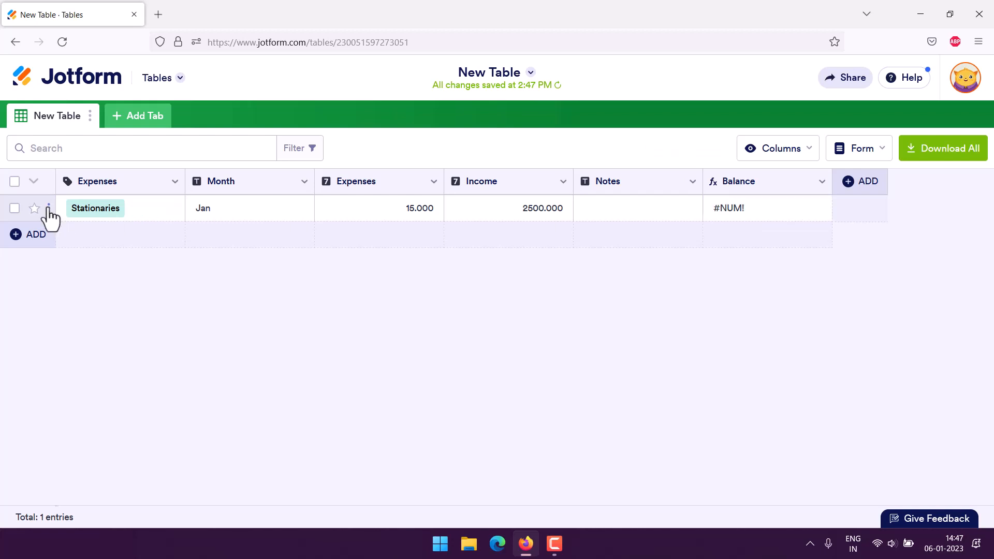
click(610, 278)
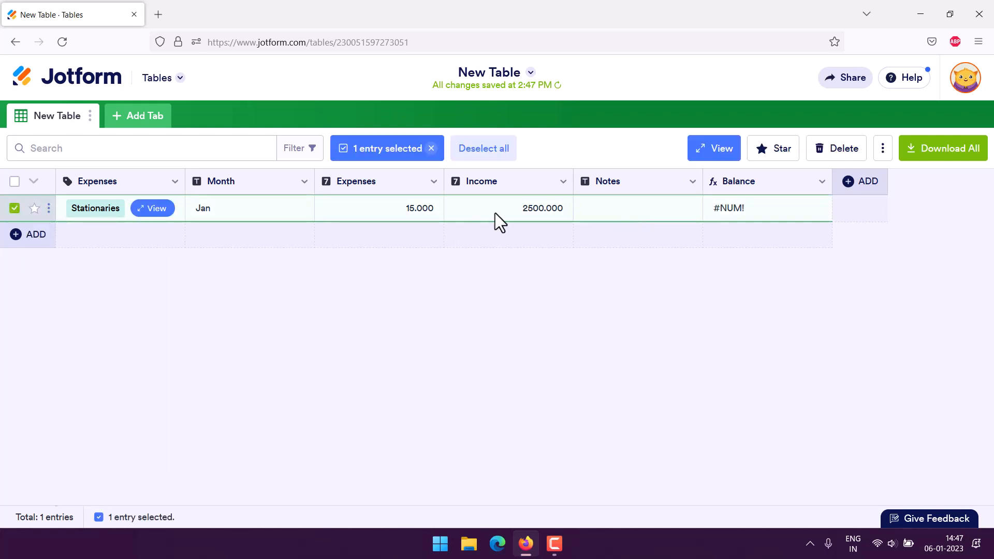
drag(514, 184, 431, 223)
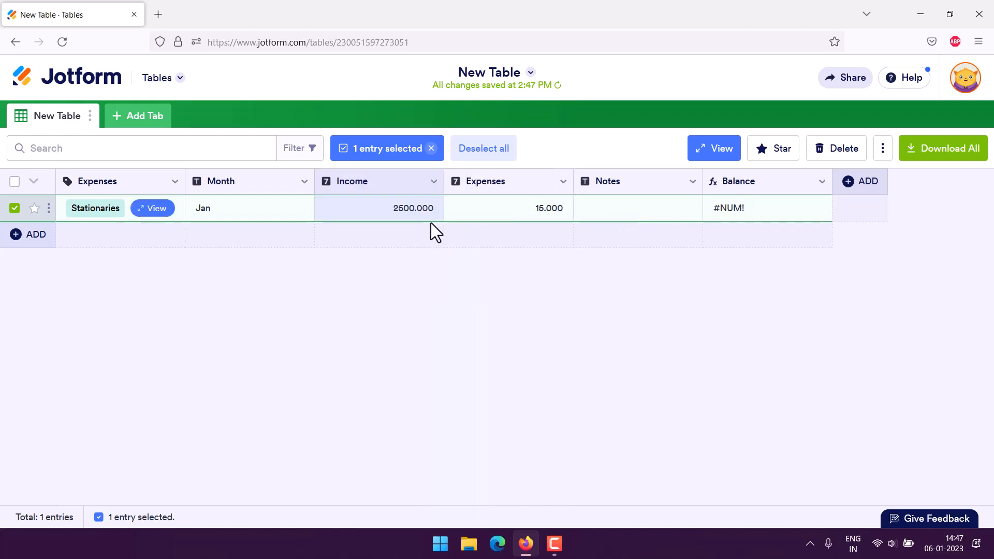
Open the Balance column's formula for editing and insert an equals sign before Income.
click(749, 213)
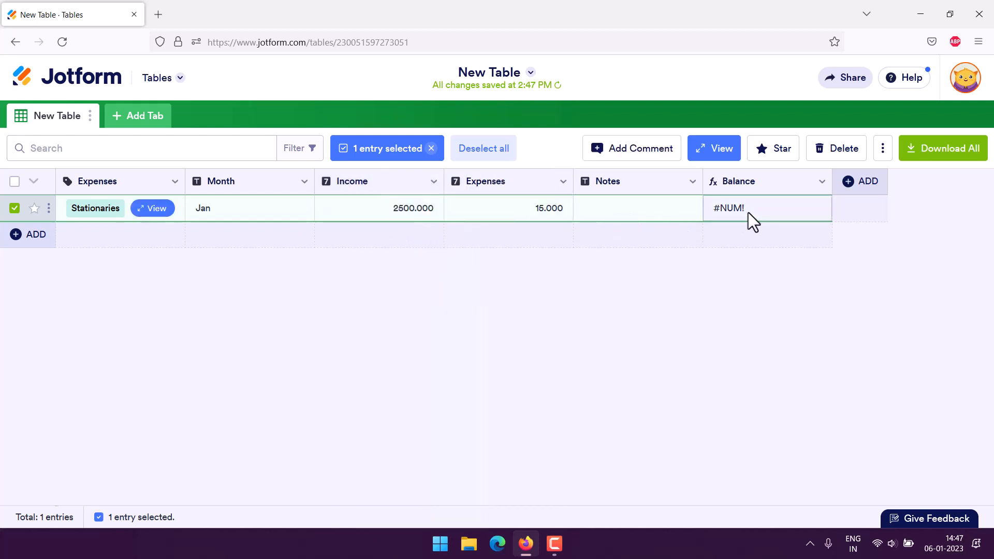
click(822, 182)
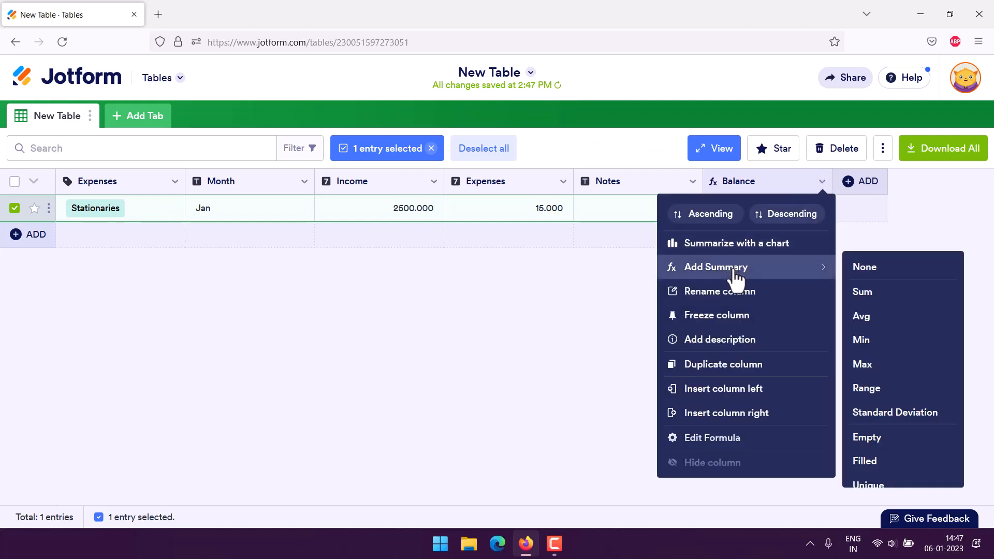
scroll(730, 404, down, 1)
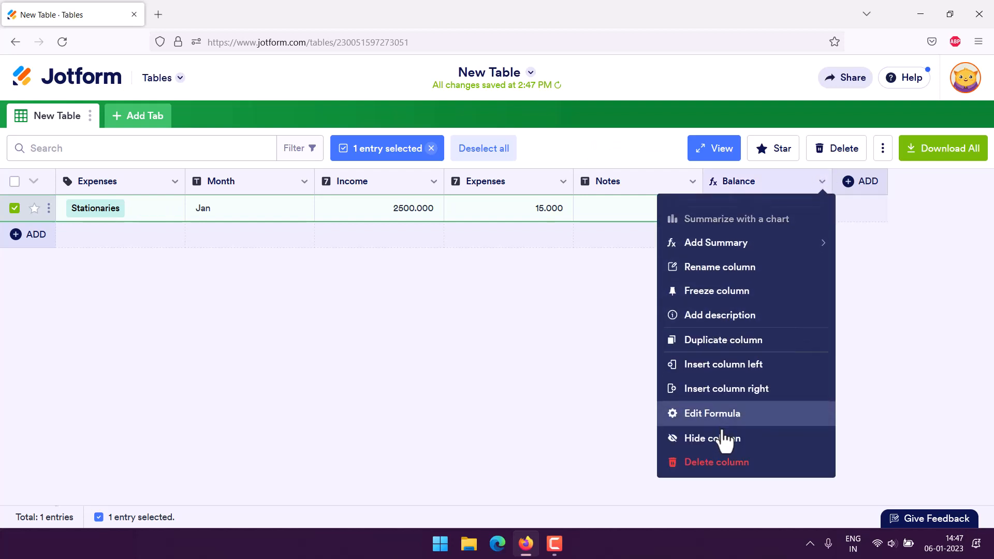
click(721, 420)
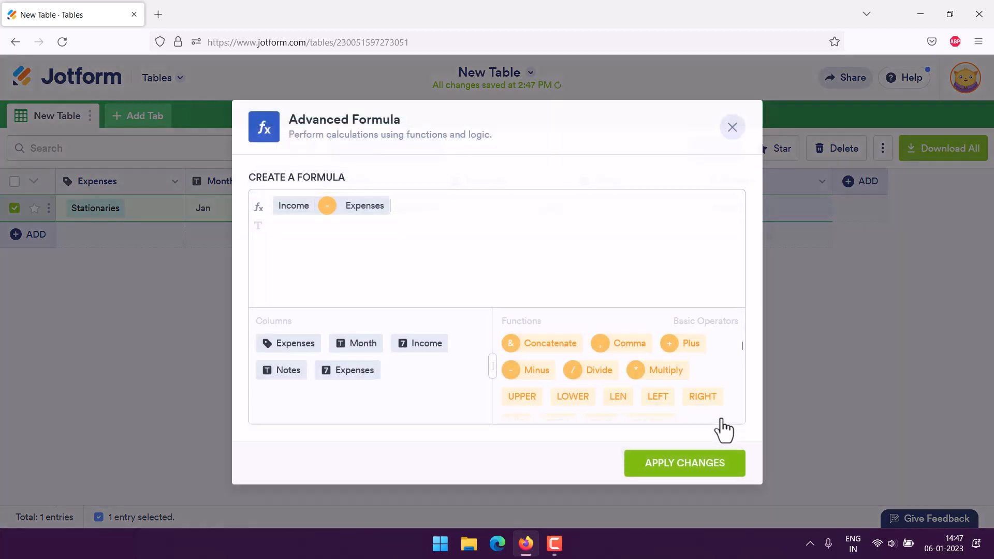
click(273, 205)
text(= )
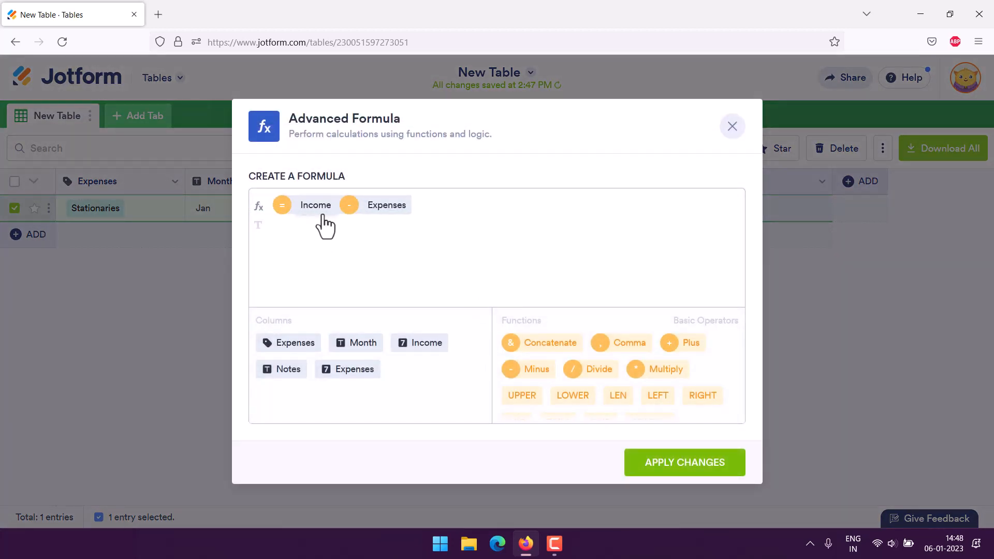
Try to apply the Balance formula with Income minus Expenses enclosed in parentheses.
text(()
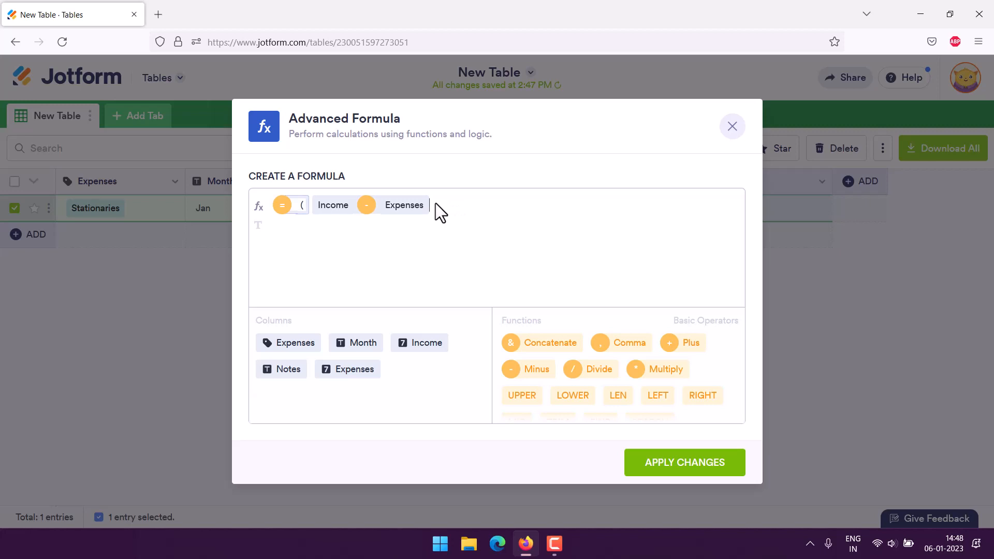
text(&))
click(449, 195)
scroll(663, 378, down, 5)
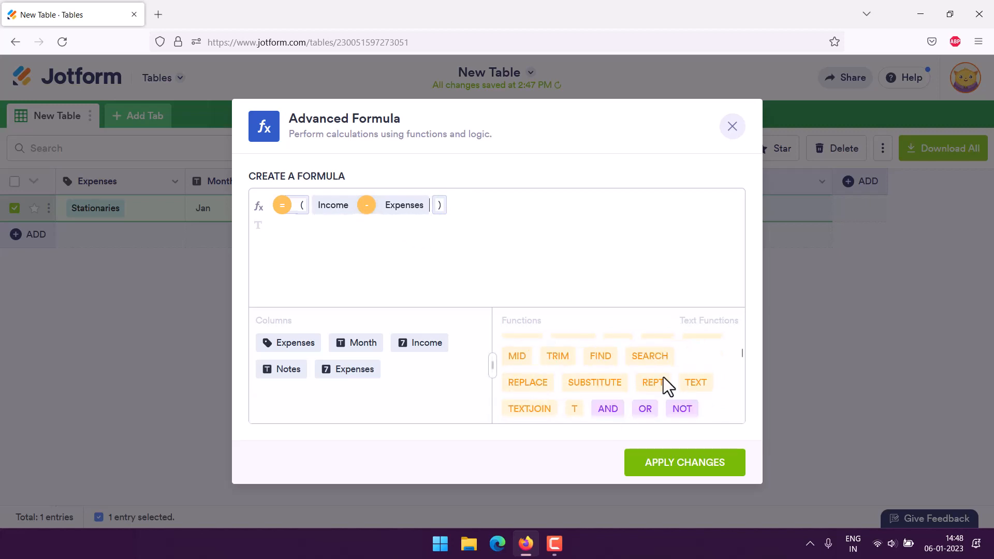
click(712, 463)
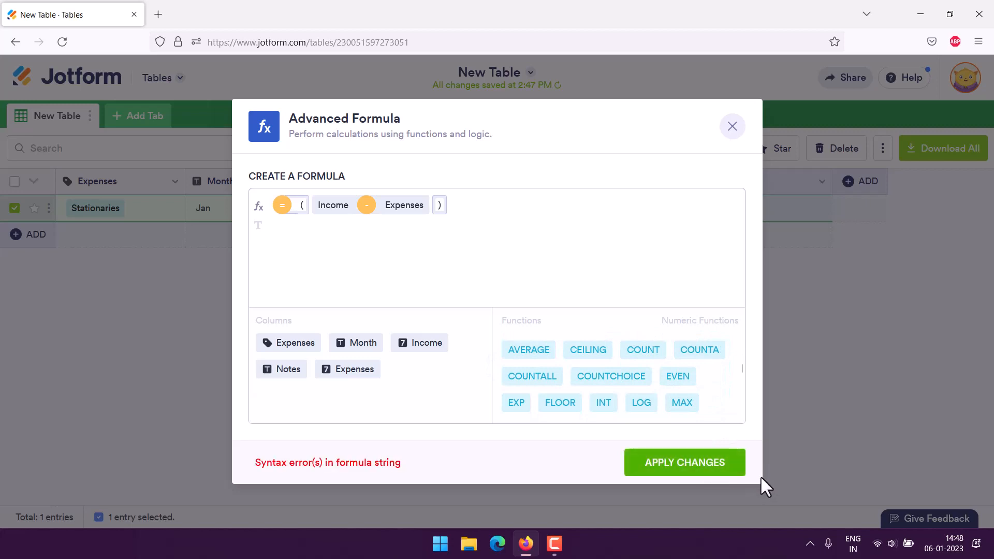
drag(279, 466, 415, 467)
click(415, 467)
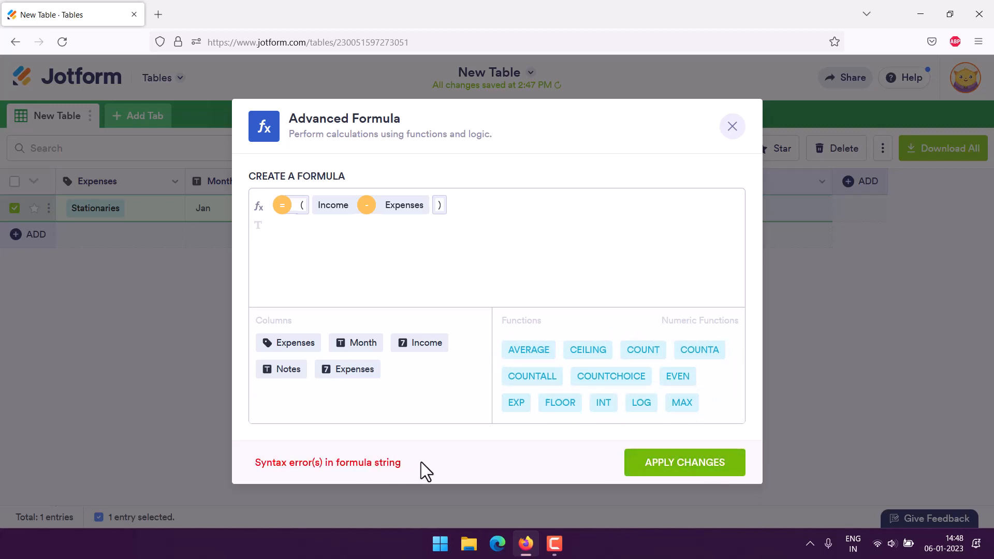
scroll(595, 362, down, 2)
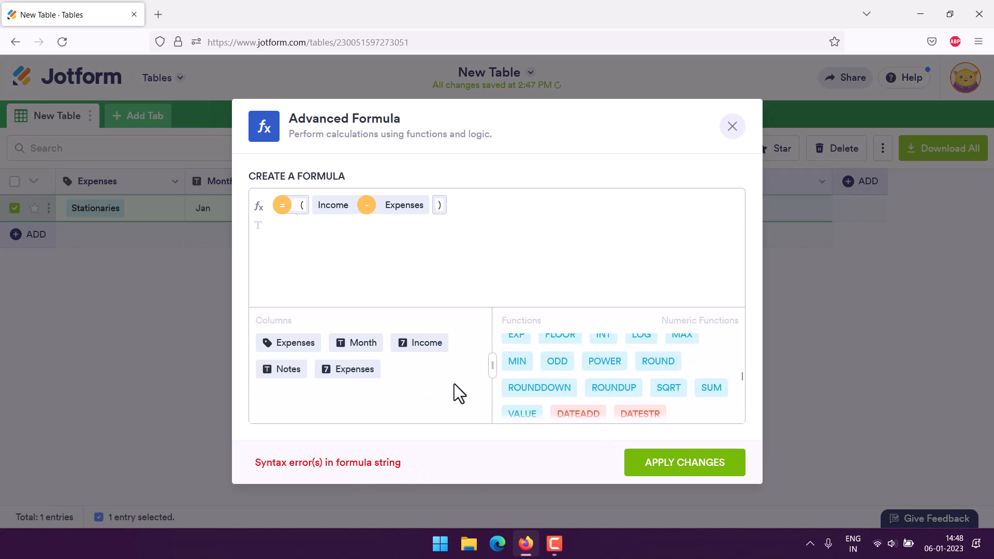
Remove both parentheses from the Balance formula, leaving = Income - Expenses, and apply the changes.
click(444, 197)
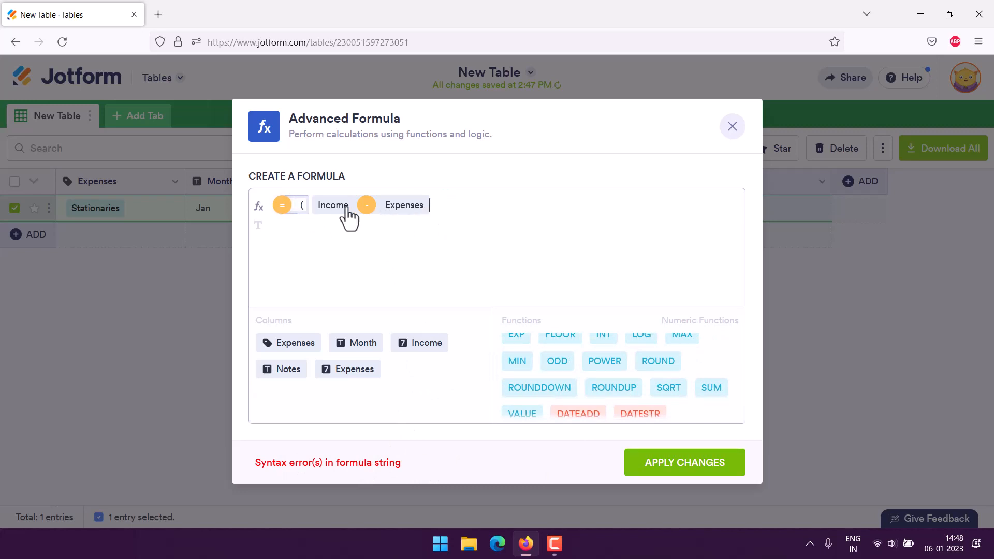
click(305, 203)
click(308, 197)
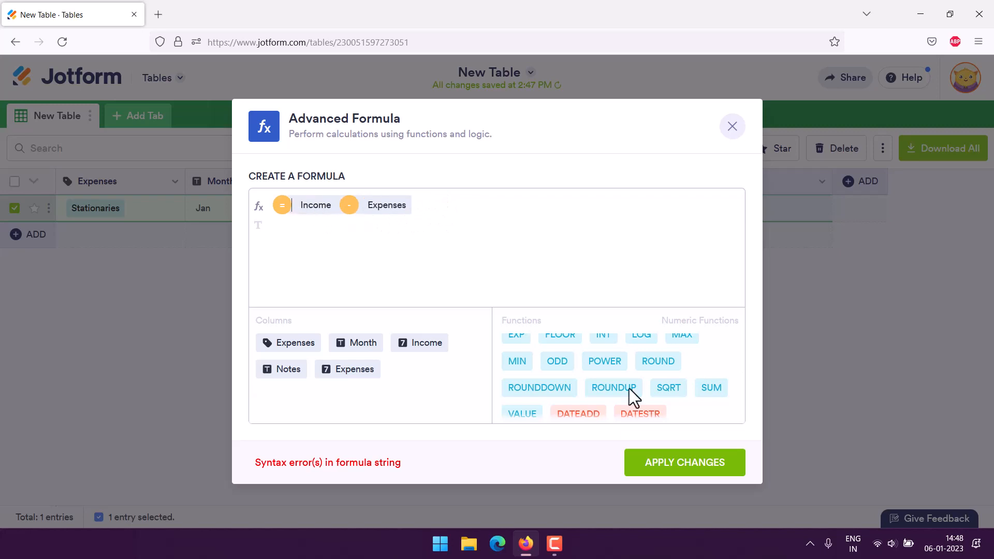
click(700, 472)
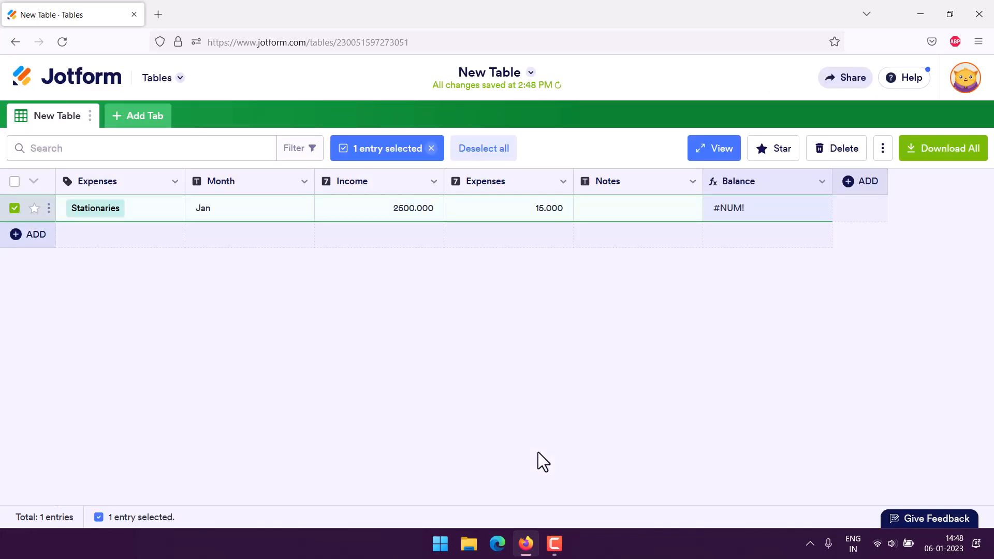
View the Stationaries entry's details and check its Balance value.
click(761, 206)
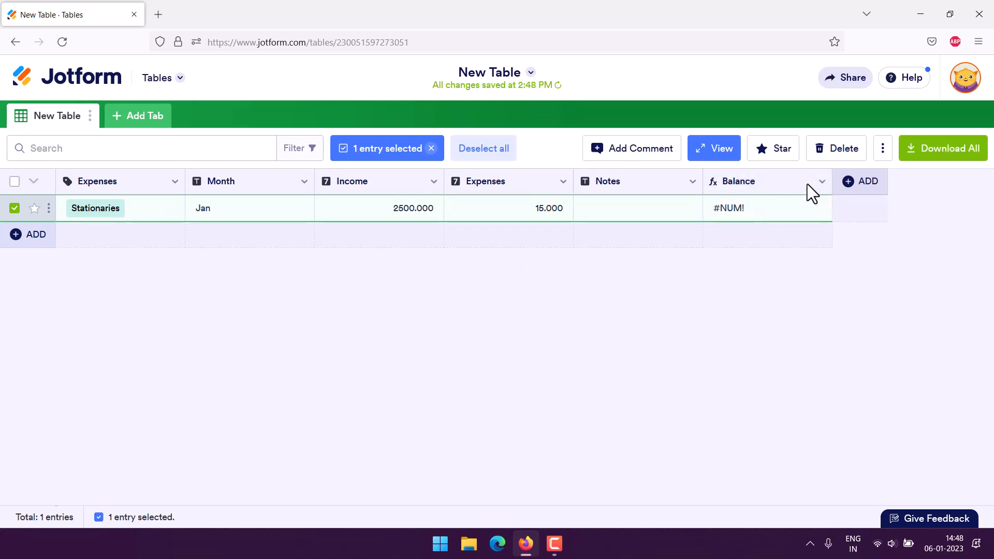
click(710, 155)
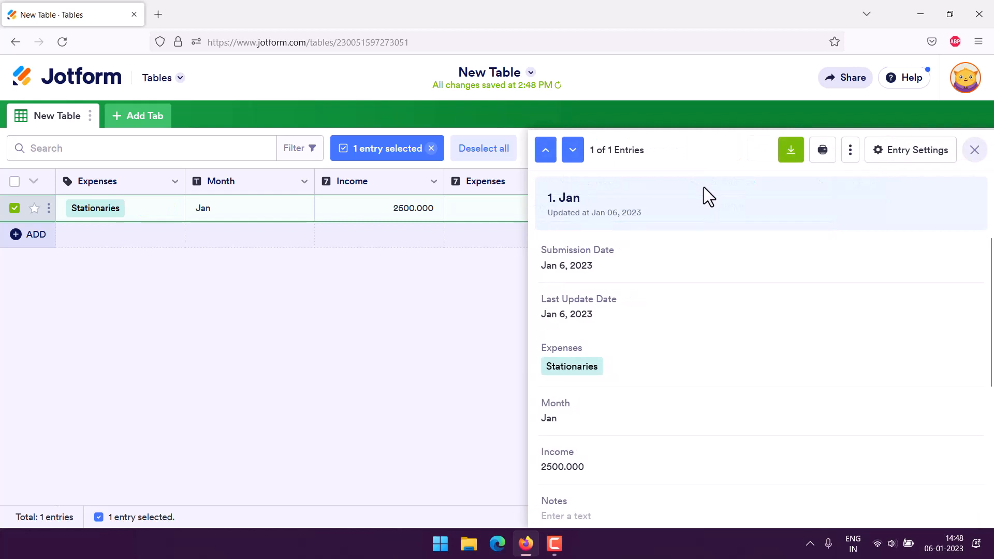
scroll(657, 311, down, 4)
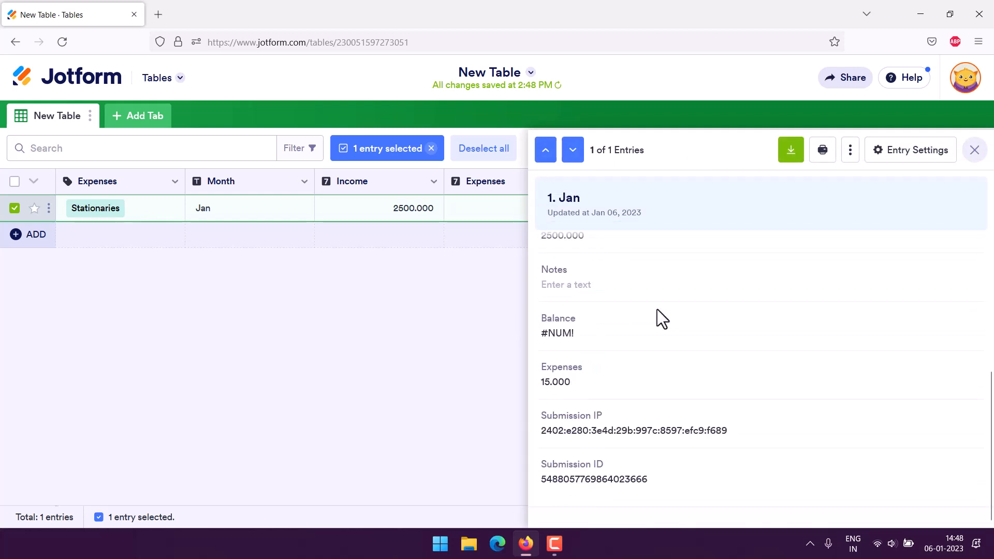
drag(544, 333, 588, 333)
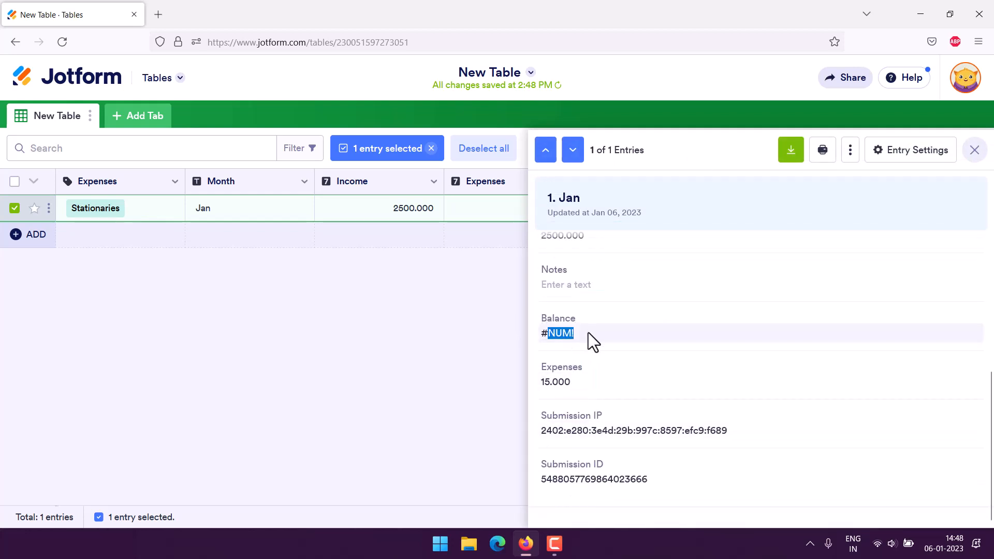
click(501, 315)
Clear the Income and numeric Expenses values of the Stationaries entry.
click(398, 207)
click(391, 207)
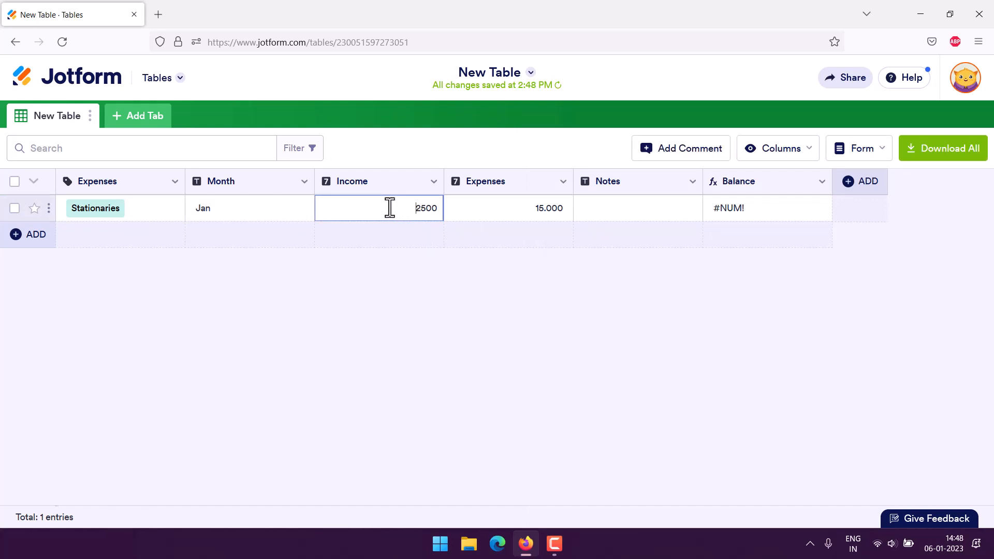
drag(391, 207, 452, 208)
key(BackSpace)
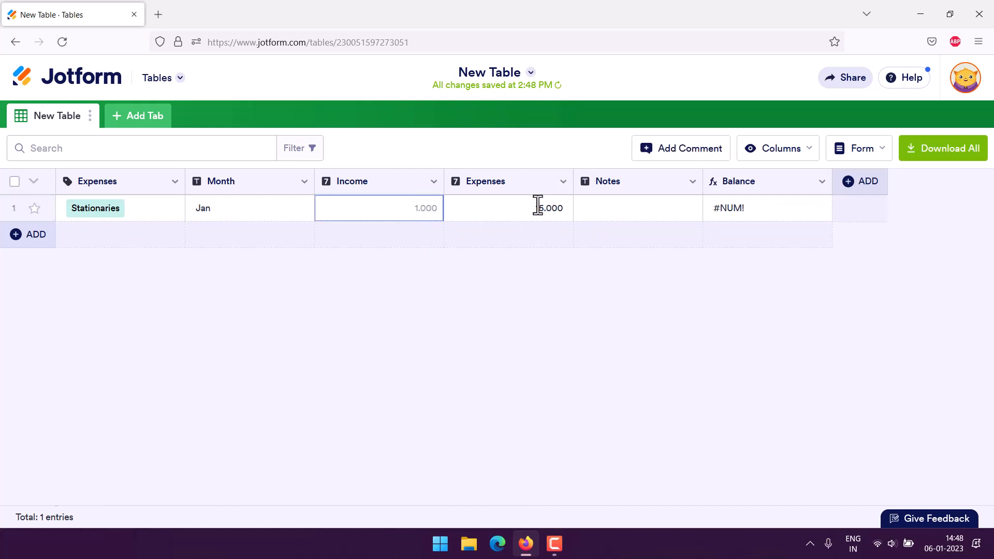
click(570, 208)
click(522, 204)
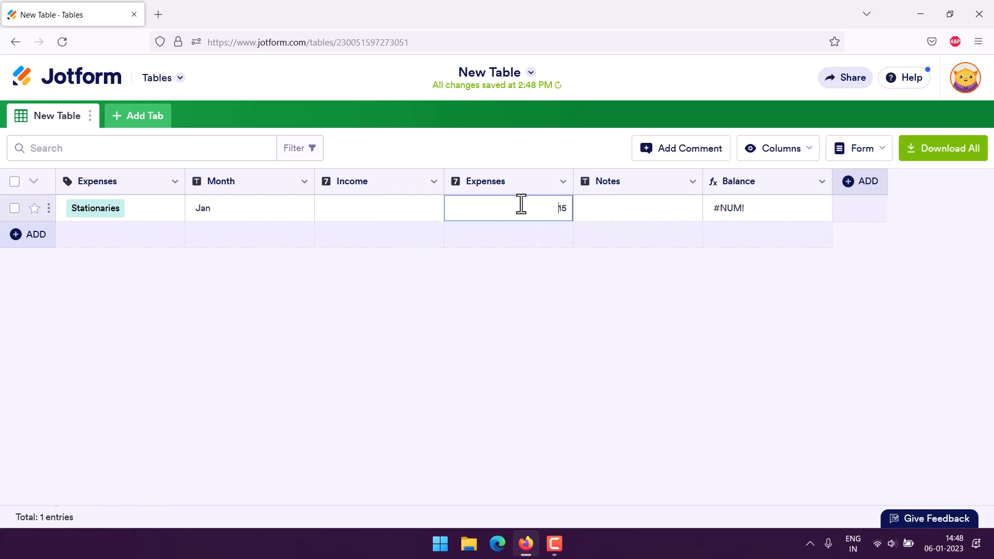
drag(522, 204, 575, 207)
key(BackSpace)
Enter 2500 as Income and 15 in the numeric Expenses column of the Stationaries entry.
click(432, 210)
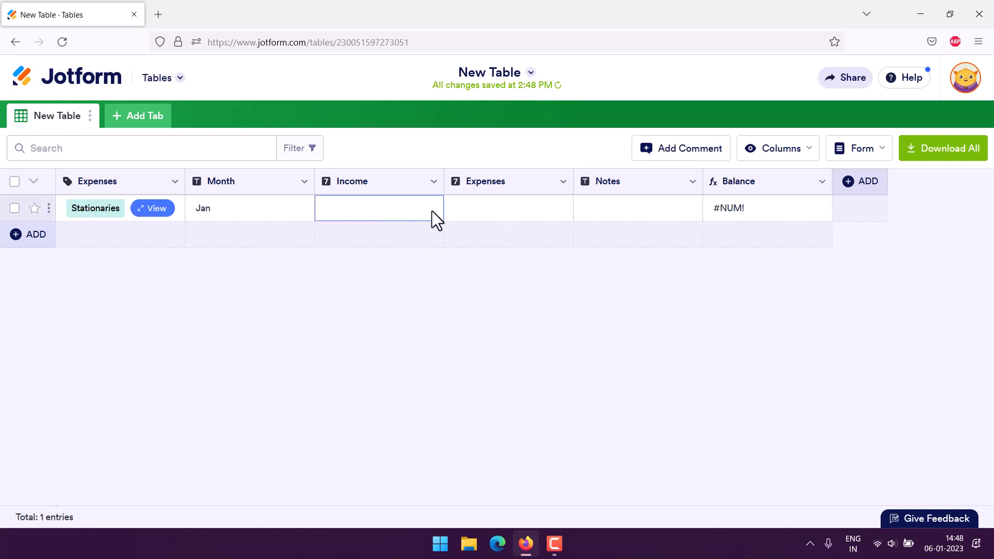
click(432, 211)
text(2500)
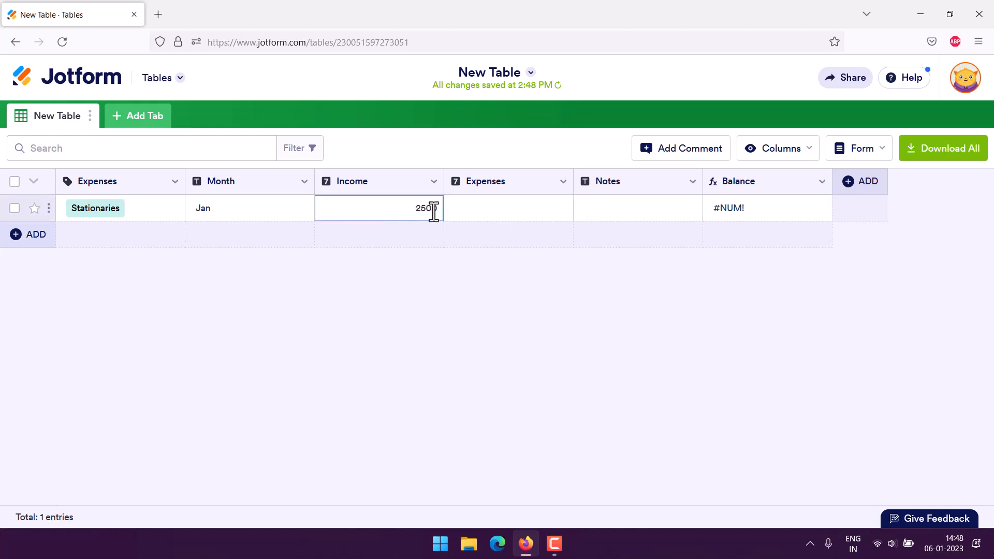
key(Tab)
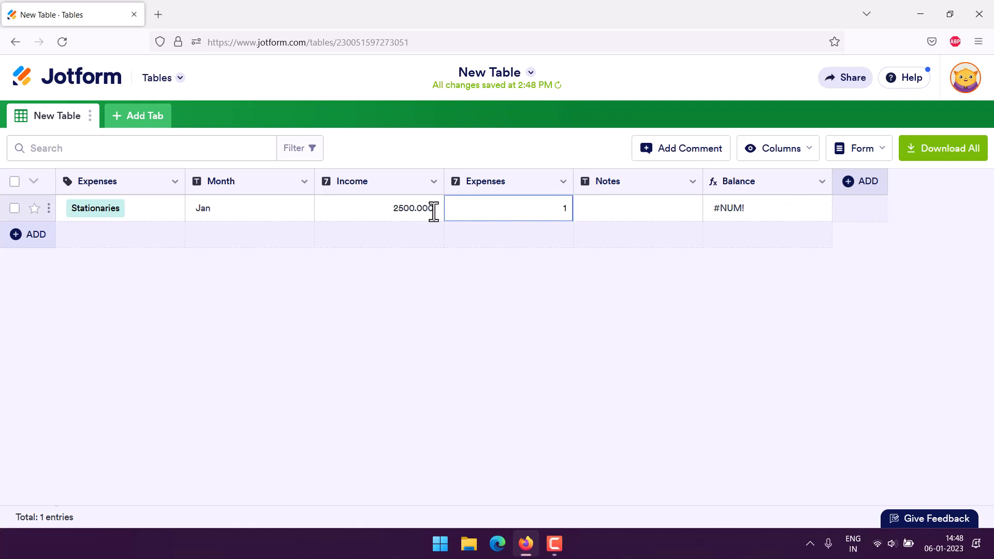
text(15)
key(Tab)
key(Tab)
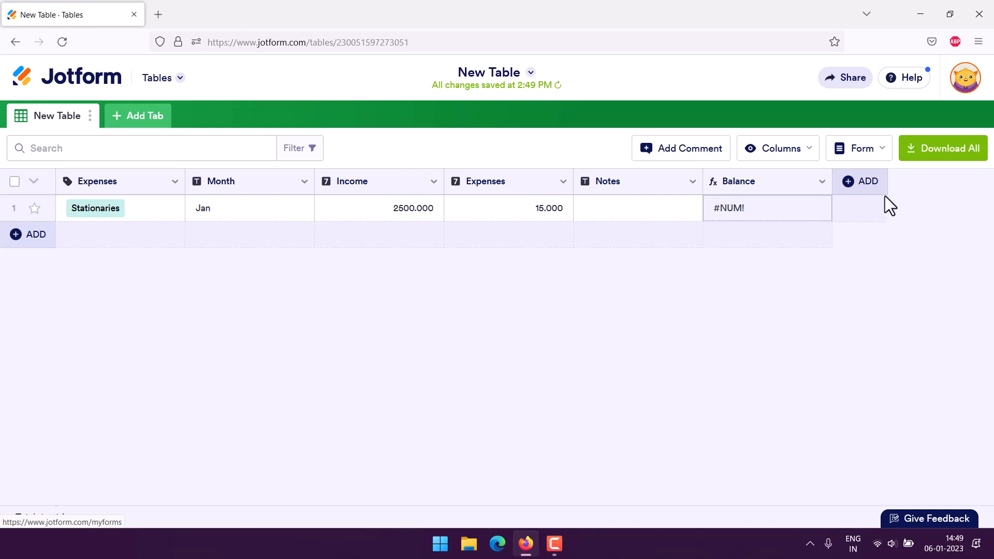
Open the table's form and fill it in with Rent as the expense type, Feb as Month, 2500 as Income and 750 as Expenses.
click(874, 153)
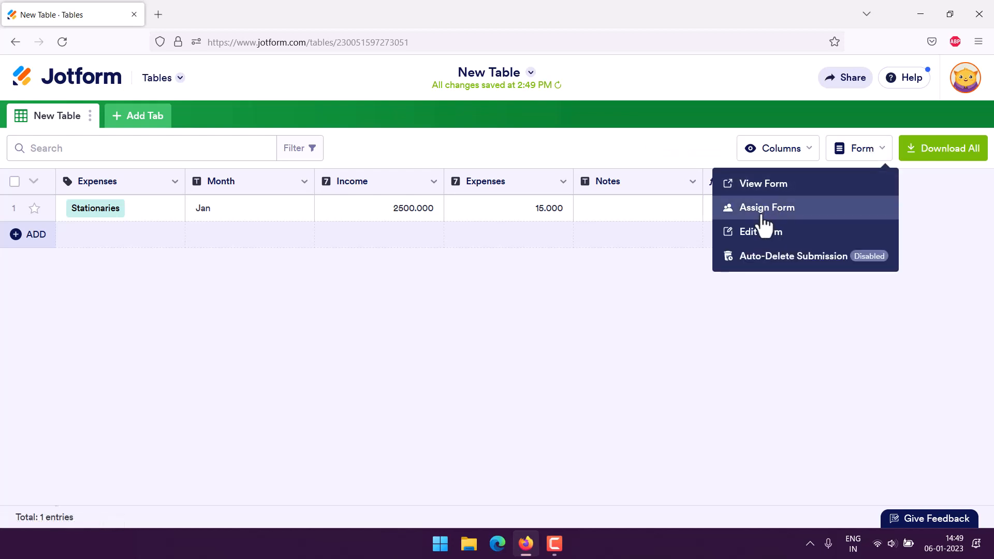
click(757, 185)
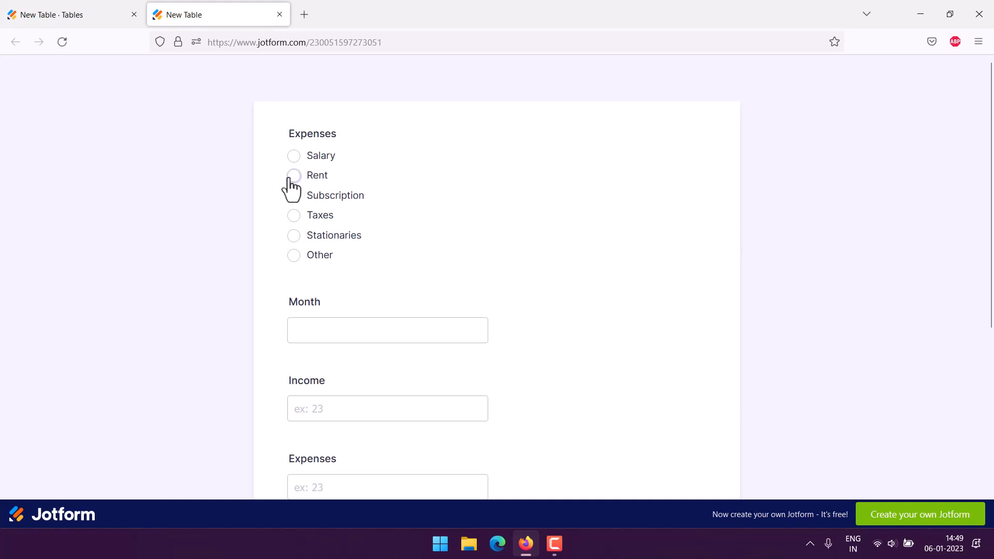
click(294, 177)
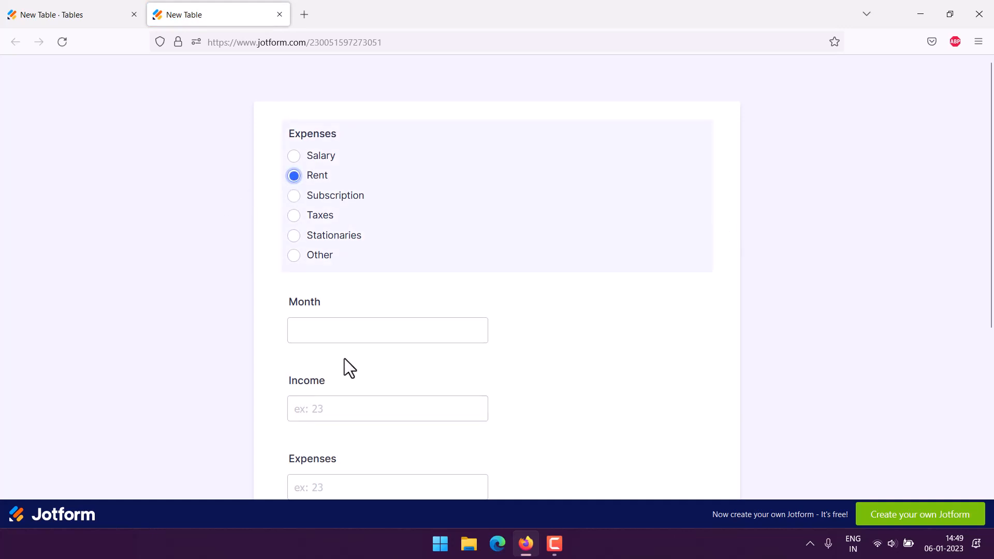
click(332, 330)
text(Fe)
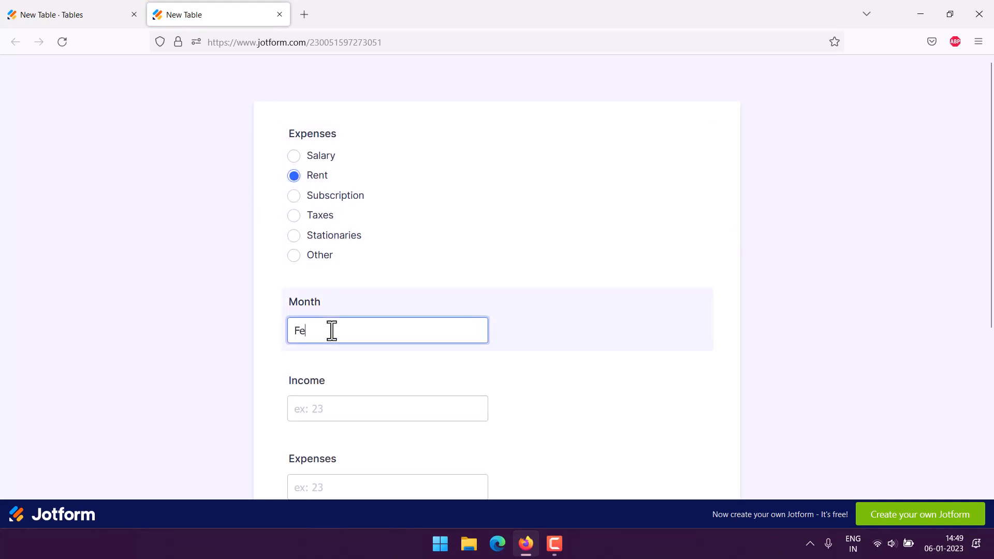
text(b)
key(Tab)
text(2500)
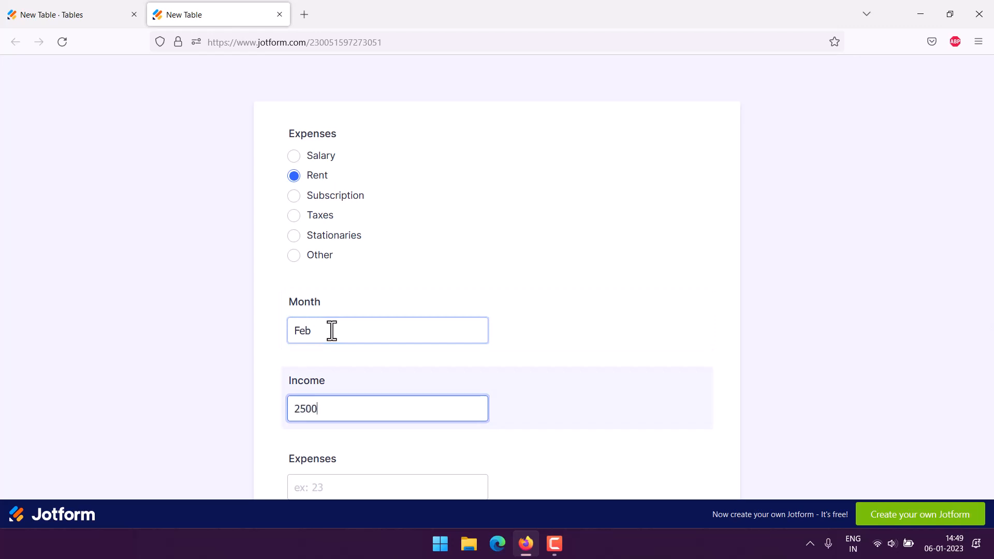
key(Tab)
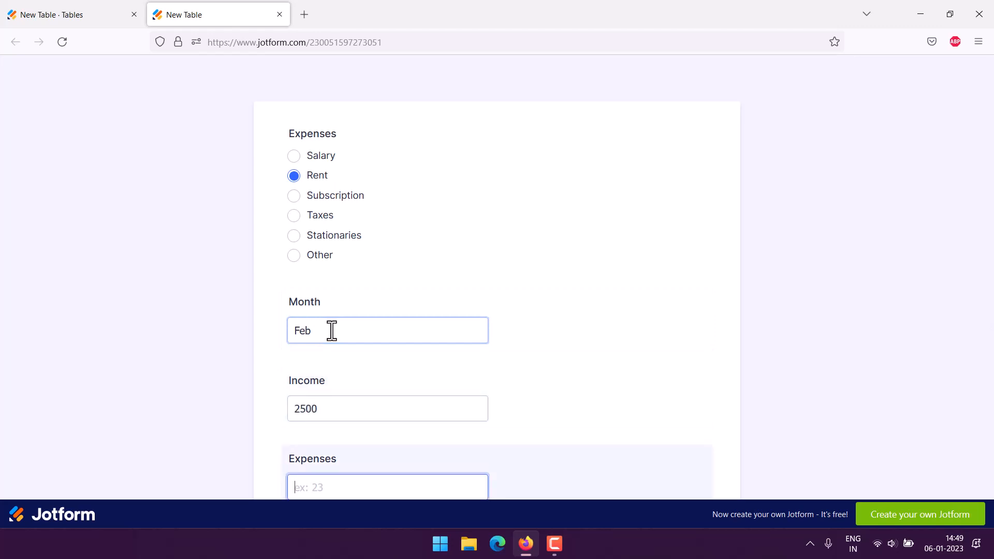
text(750)
Submit the form with Notes left empty and return to the table.
scroll(228, 323, down, 5)
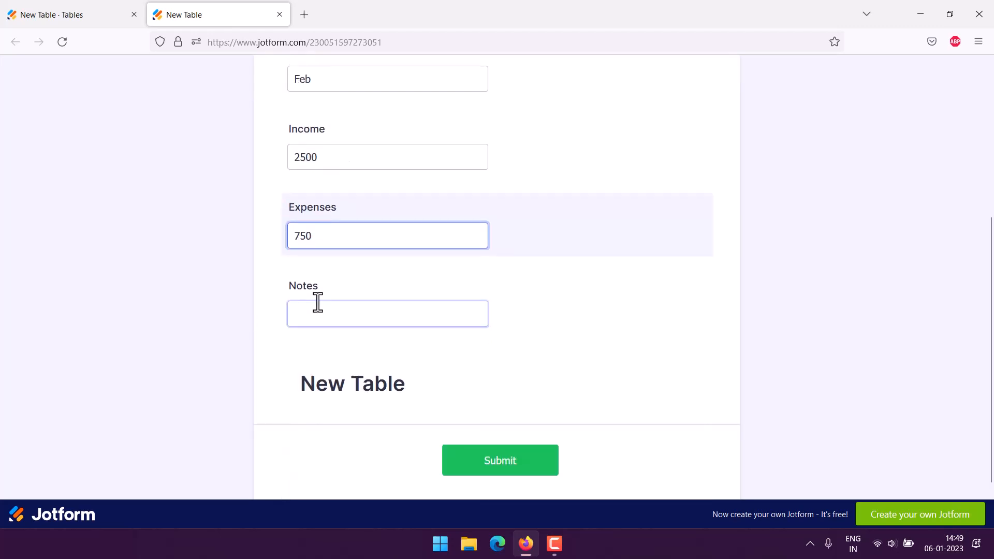
click(234, 328)
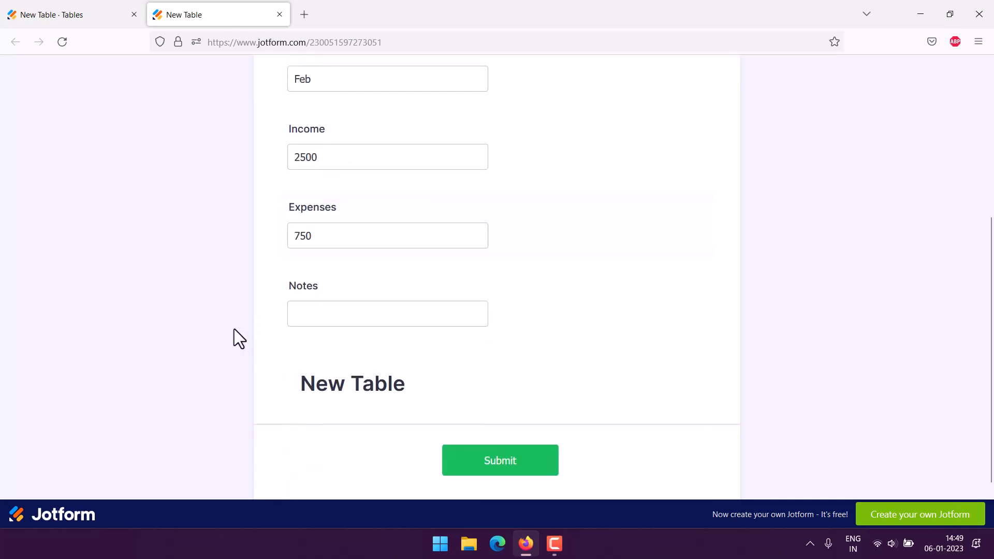
click(505, 461)
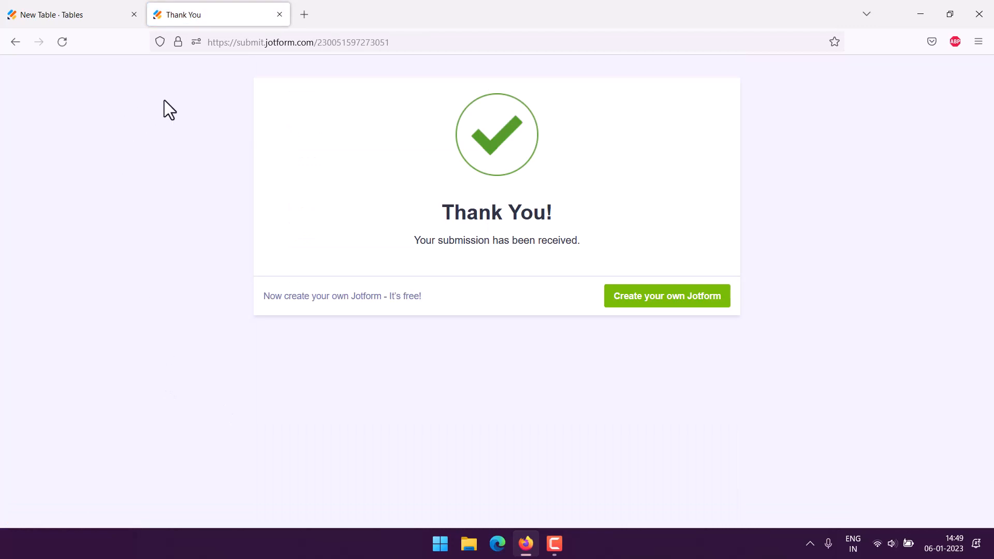
click(279, 14)
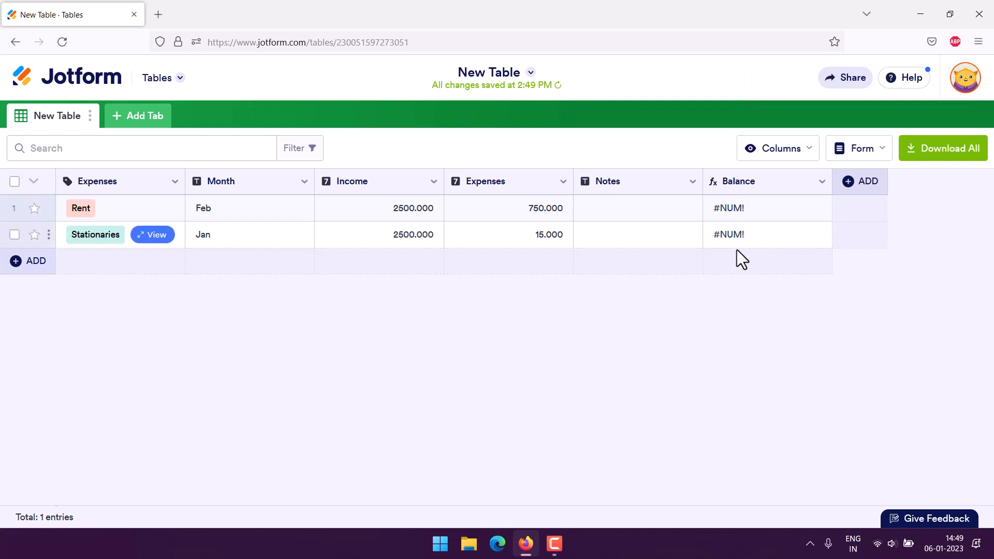
Open the Balance column's formula for editing and remove all of its terms.
click(735, 219)
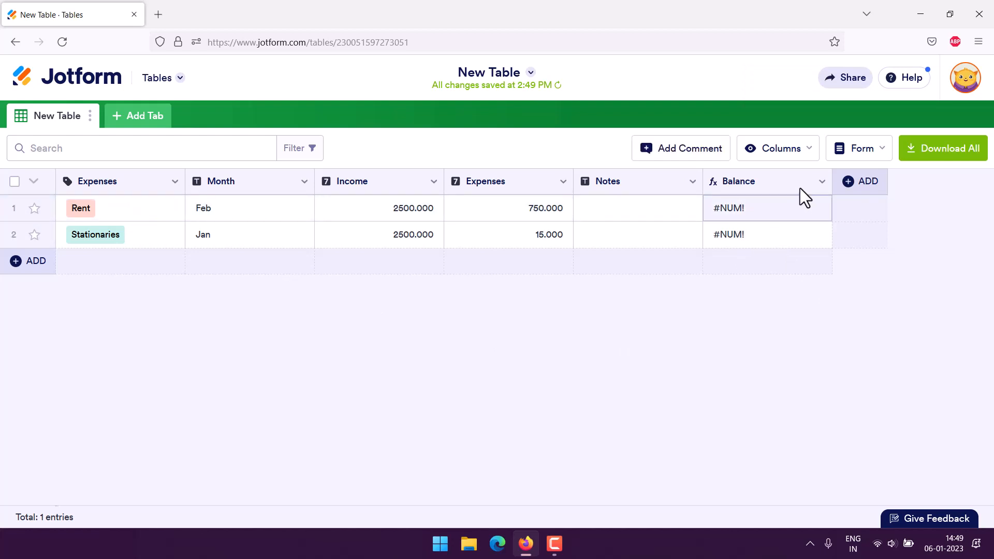
click(822, 182)
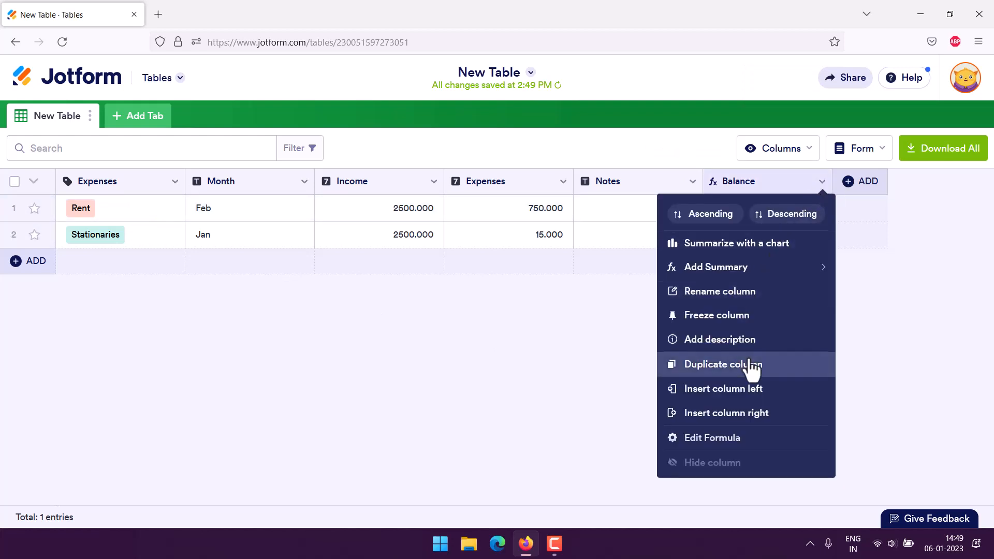
scroll(749, 375, down, 1)
click(705, 414)
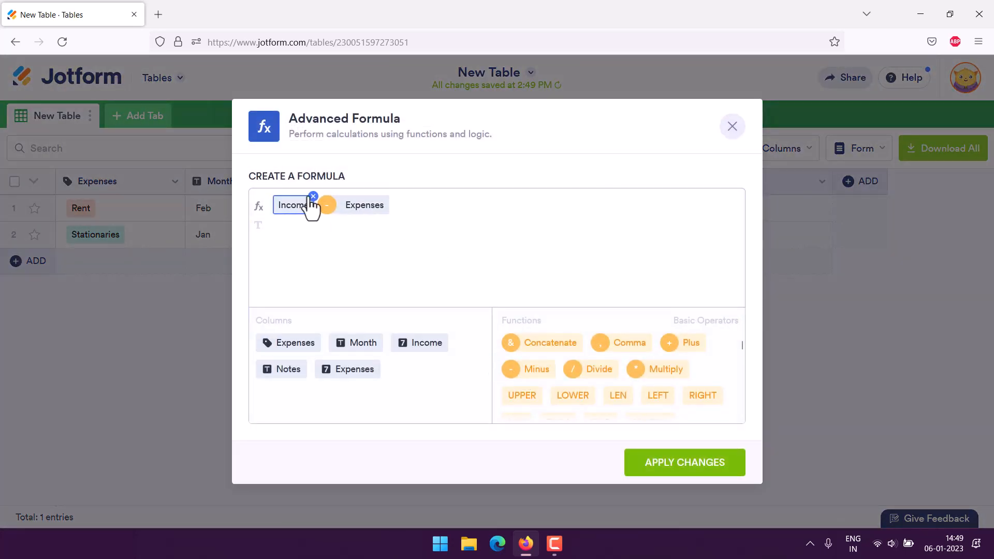
click(313, 197)
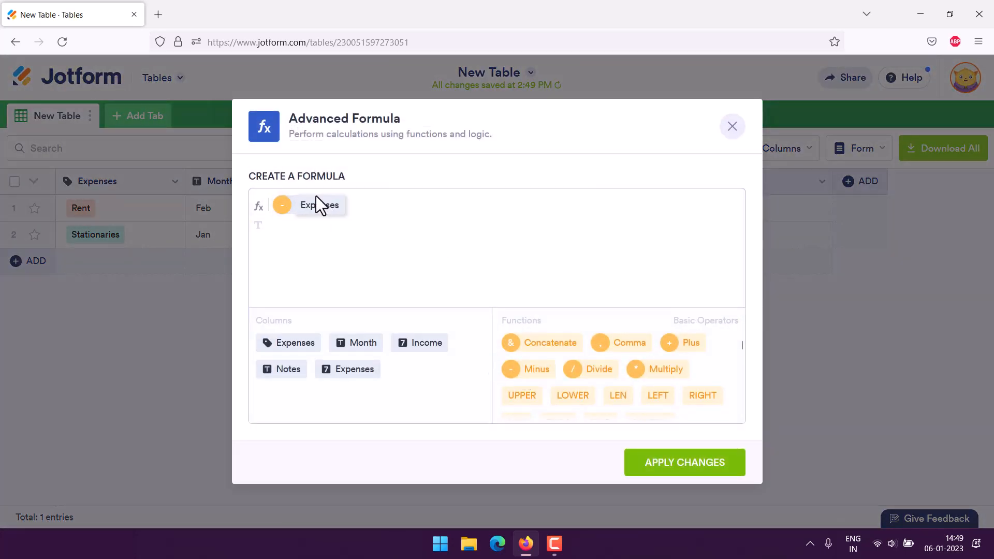
click(344, 197)
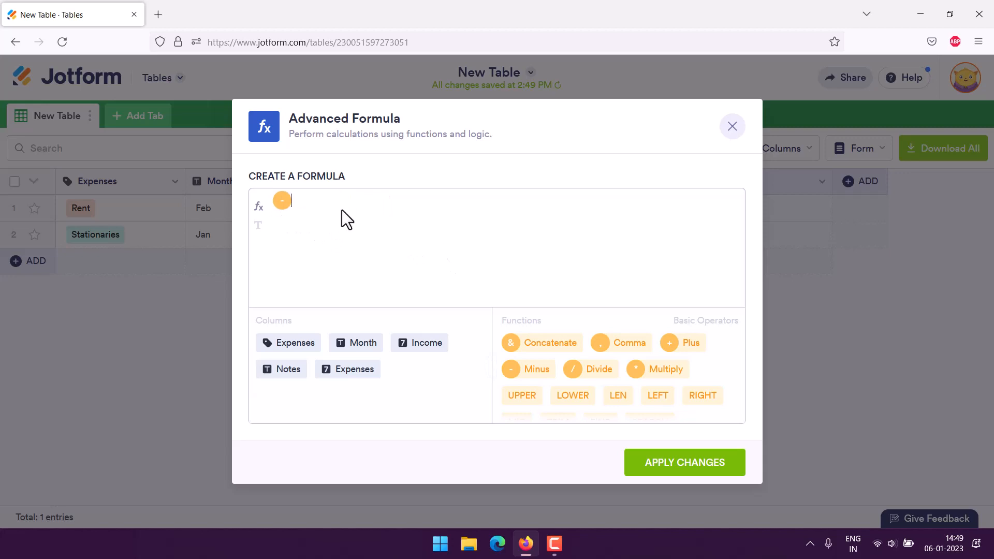
click(291, 196)
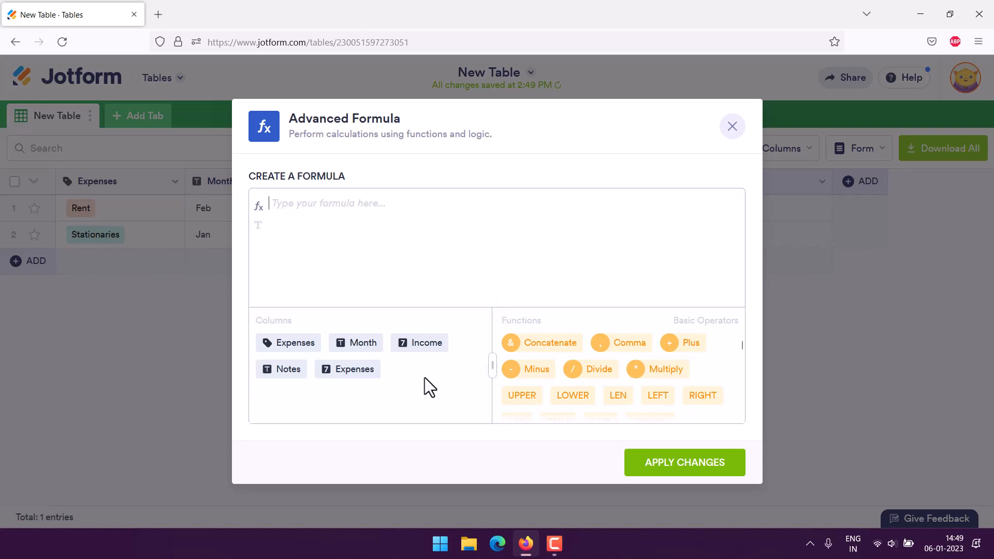
Build the Balance formula as Income minus the category-type Expenses column.
click(430, 351)
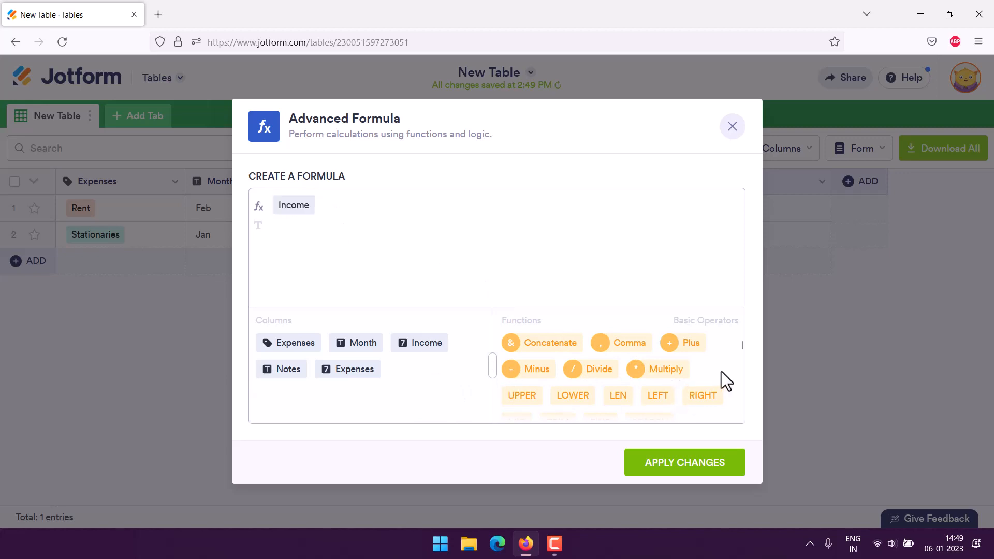
scroll(721, 371, down, 5)
scroll(722, 371, down, 6)
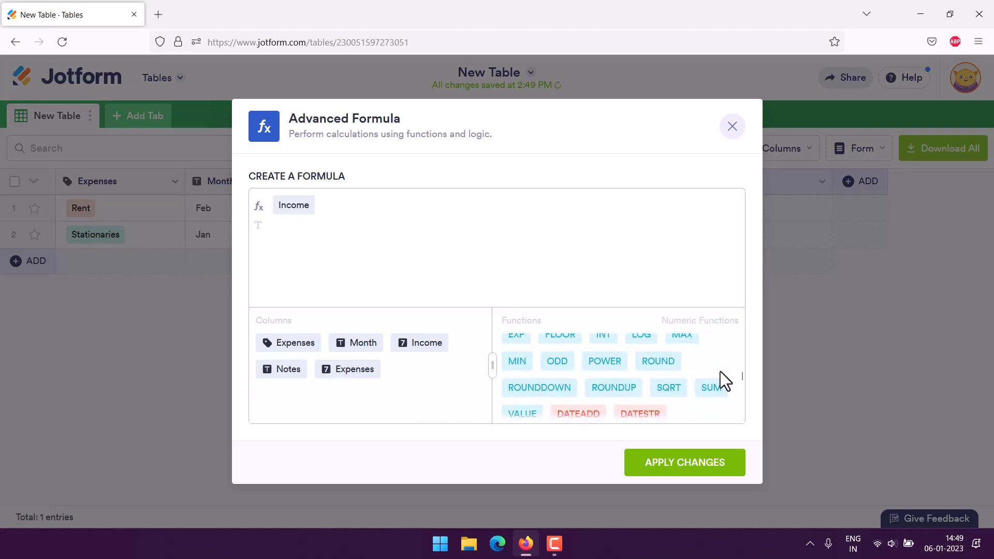
scroll(721, 373, down, 4)
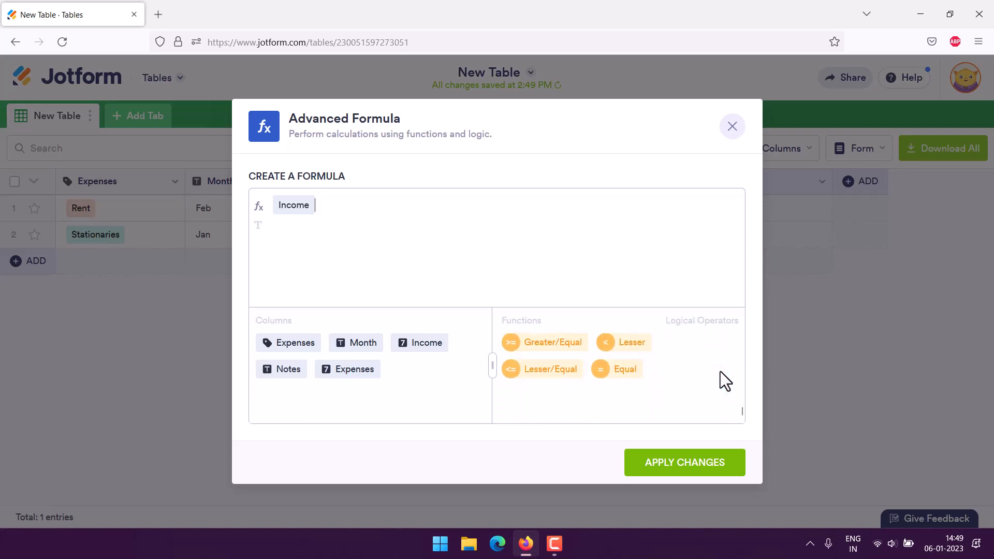
scroll(720, 372, up, 1)
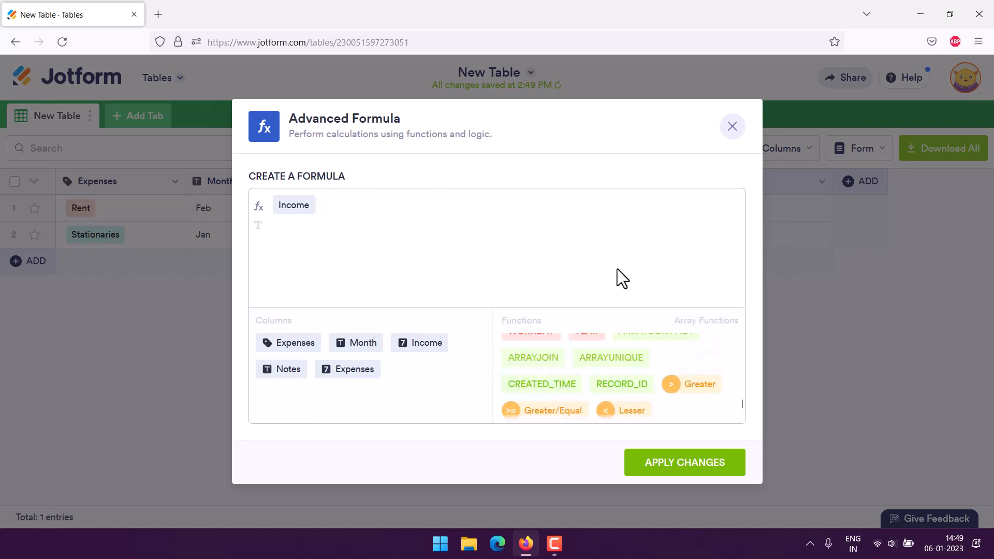
text(-)
click(297, 345)
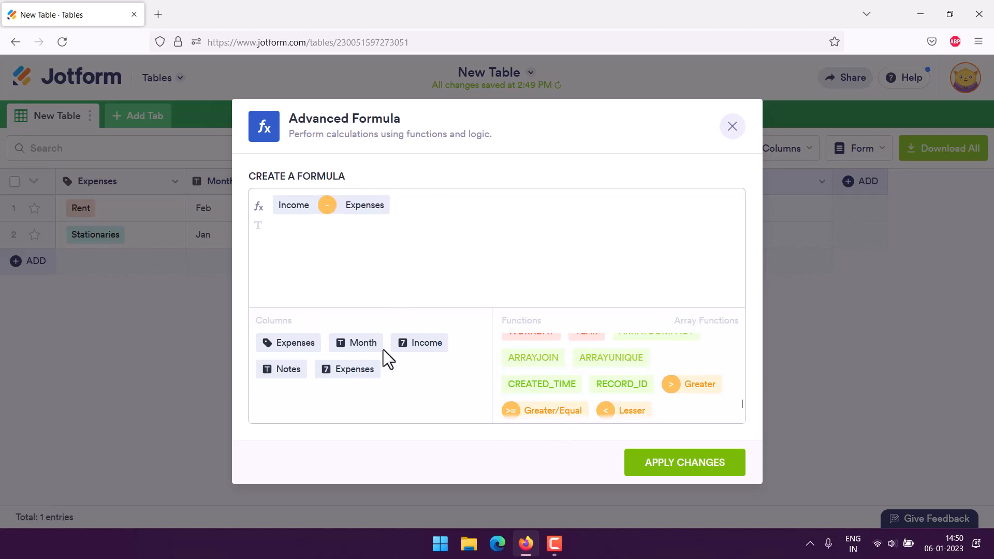
Replace the Expenses term in the Balance formula with the numeric Expenses column and apply the changes.
click(365, 209)
click(388, 196)
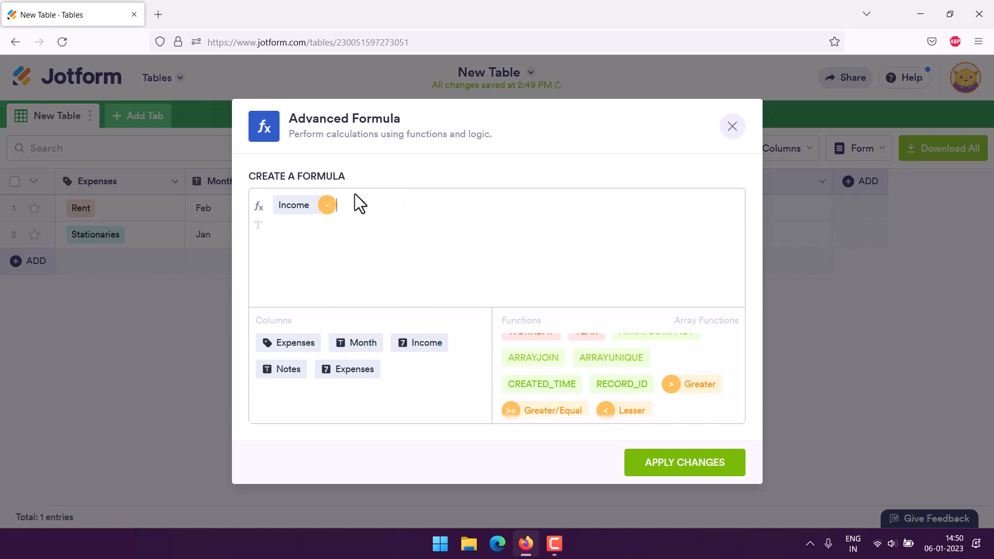
click(342, 373)
click(666, 455)
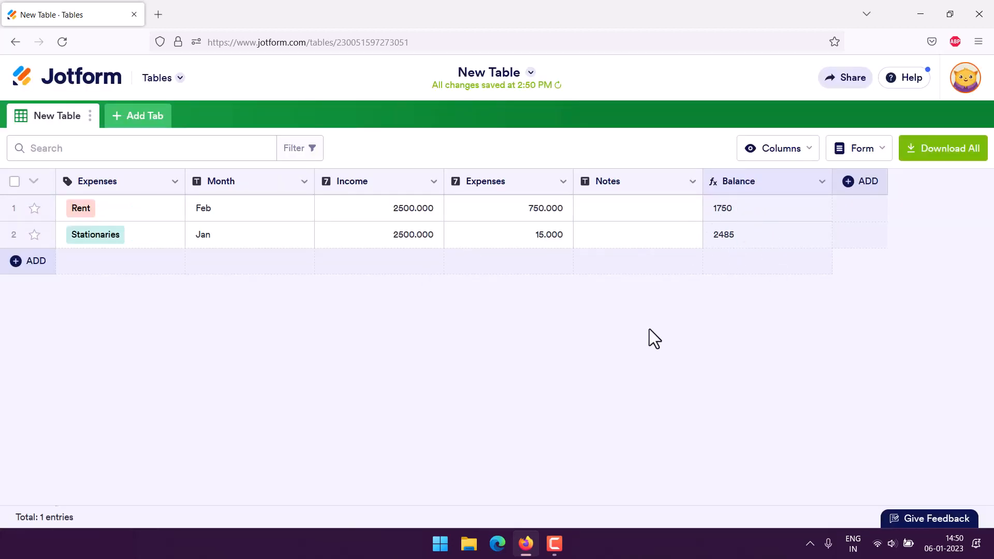
View the table's form, examine its field order and where the New Table heading sits, and return to the table.
click(863, 153)
click(787, 195)
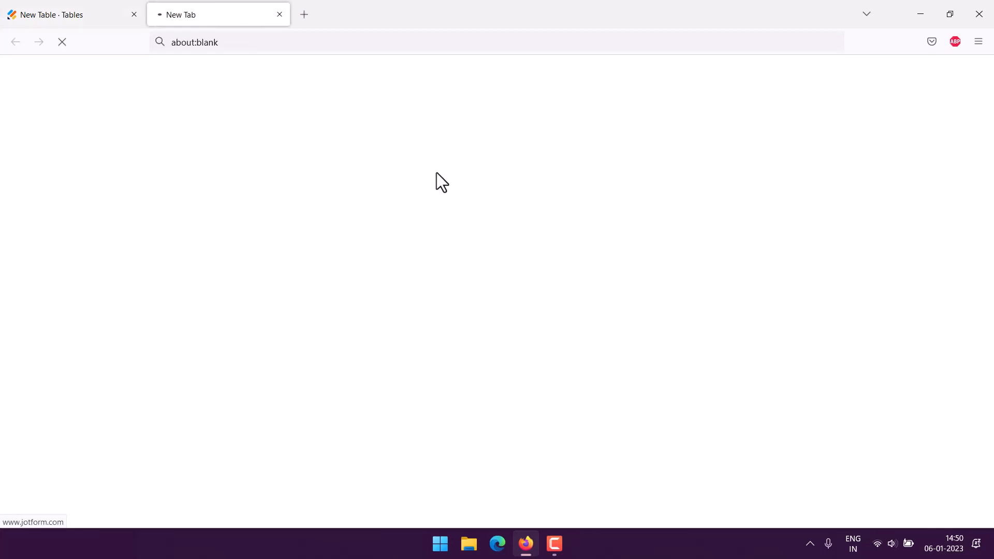
scroll(185, 186, down, 6)
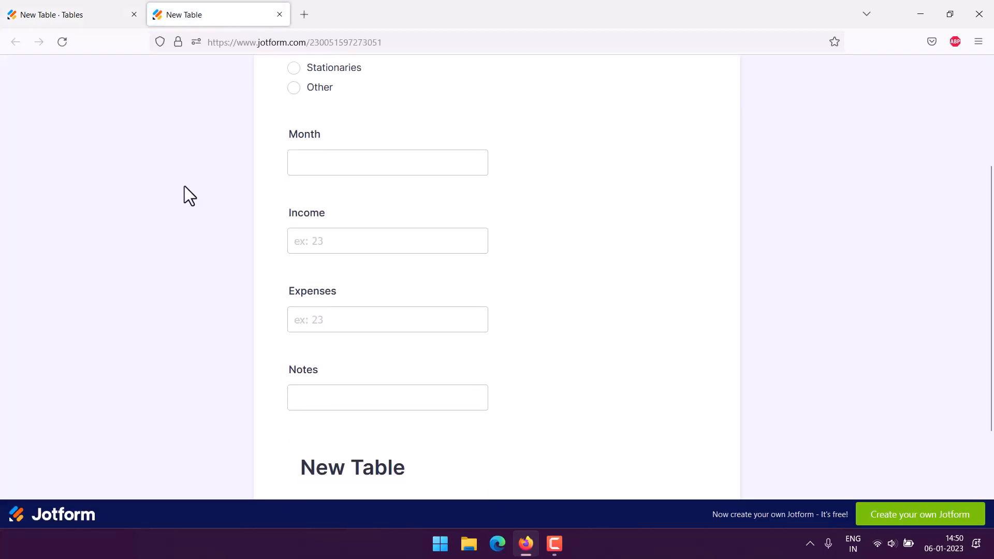
scroll(187, 186, up, 2)
drag(315, 409, 413, 408)
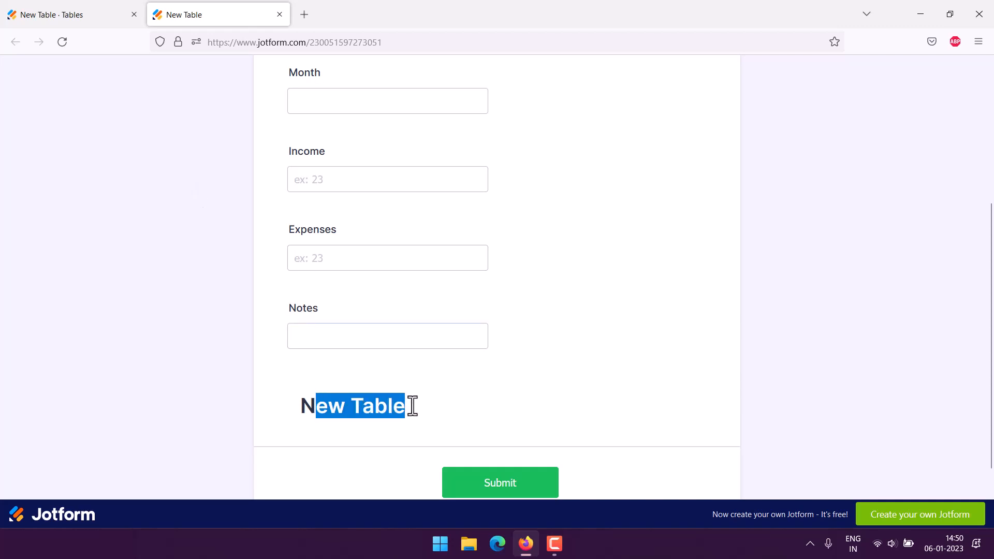
double_click(378, 407)
double_click(332, 406)
click(409, 409)
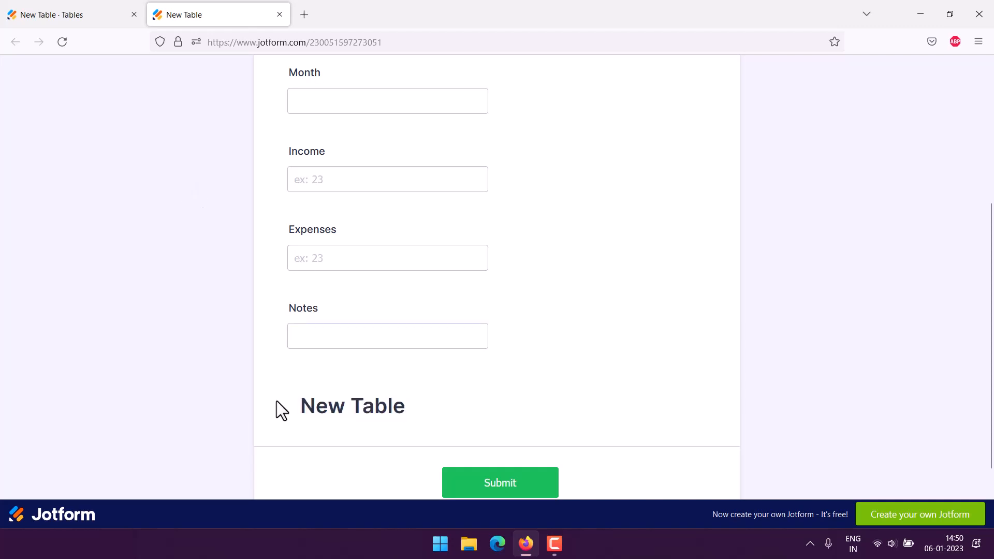
scroll(276, 398, up, 5)
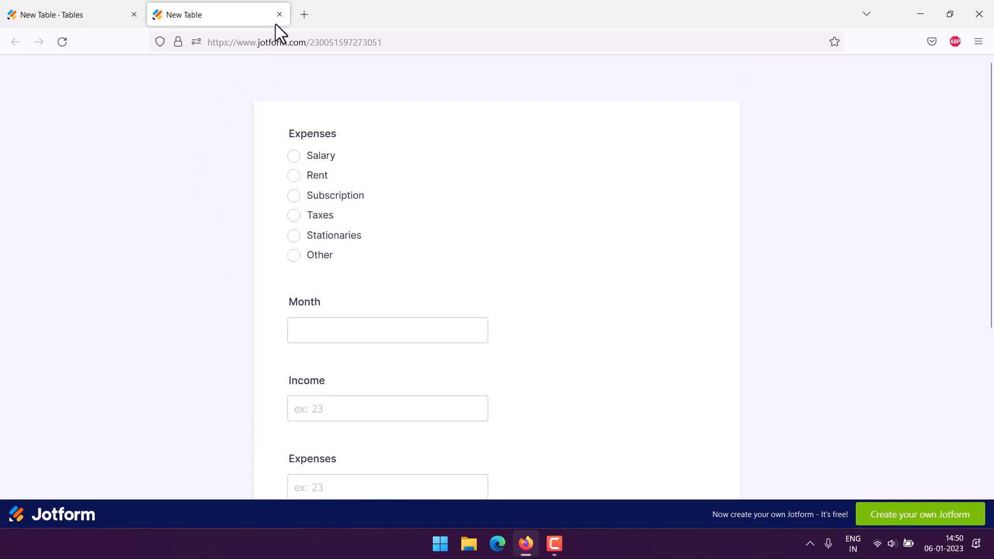
click(280, 14)
Open the table's form for editing in Form Builder and dismiss the Organization Settings dialog.
click(850, 151)
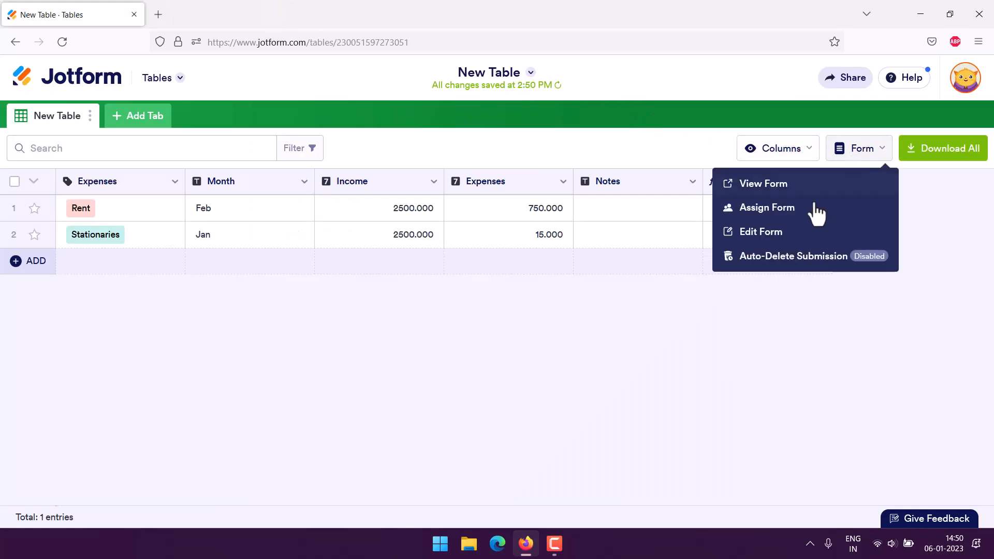
click(760, 233)
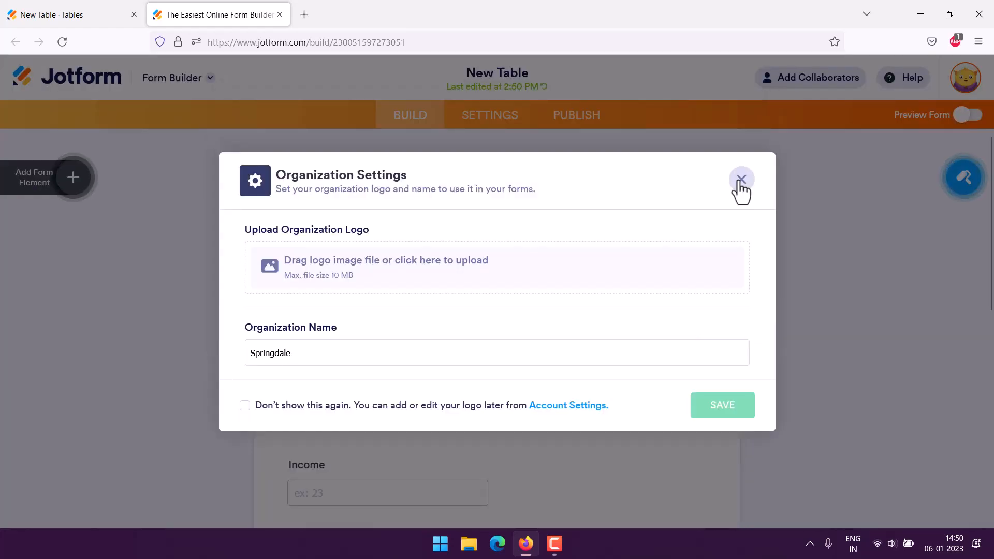
click(742, 179)
Move the New Table heading from the end of the form to its beginning, above the Expenses choices.
scroll(197, 373, down, 7)
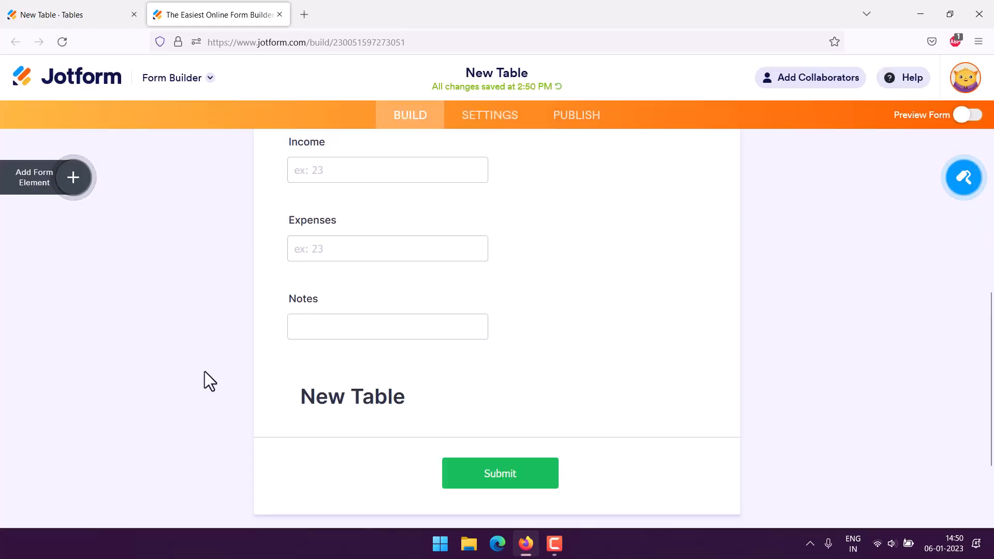
click(374, 381)
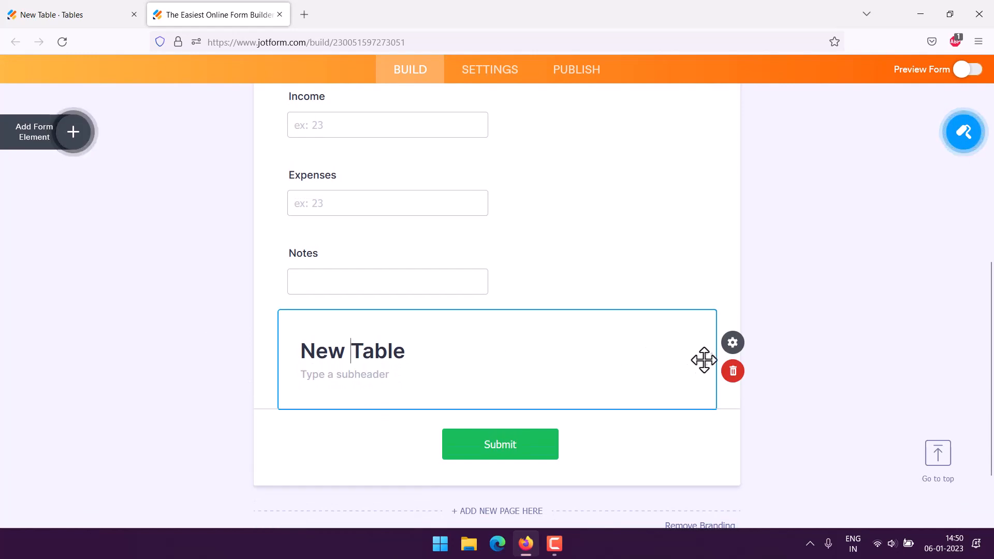
drag(702, 359, 518, 199)
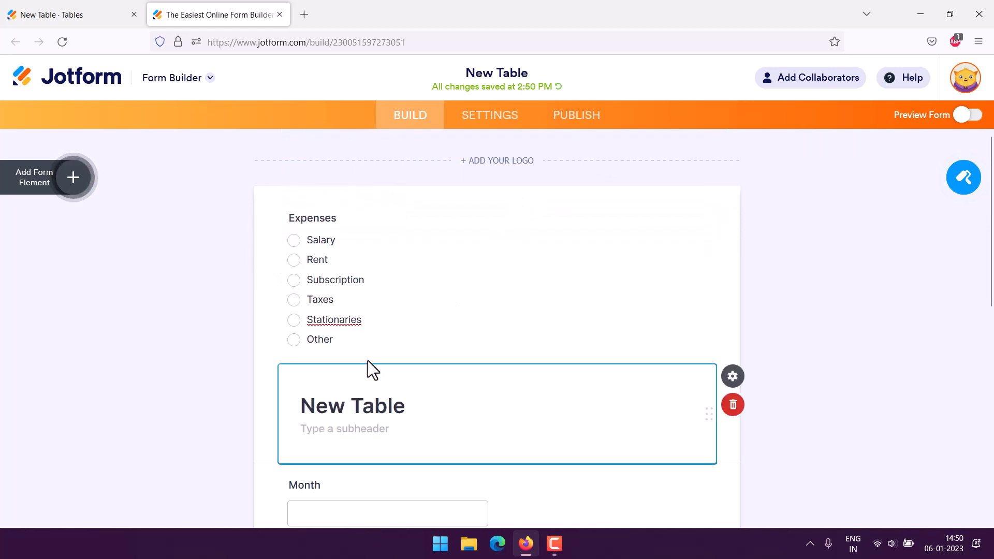
click(635, 271)
drag(694, 288, 694, 402)
Replace the form's New Table heading with "Business Expense Tracker".
double_click(381, 228)
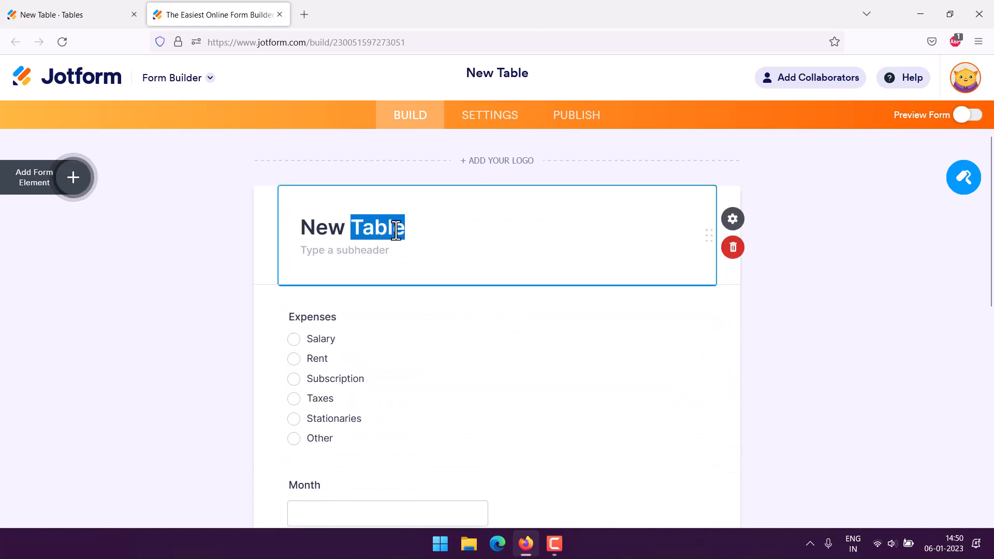
drag(402, 230, 298, 219)
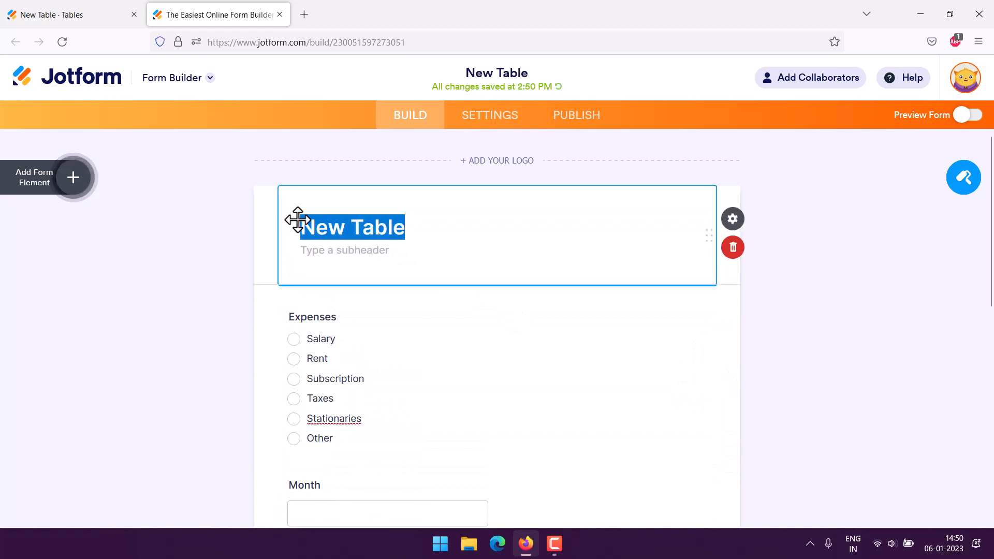
text(Business Expen)
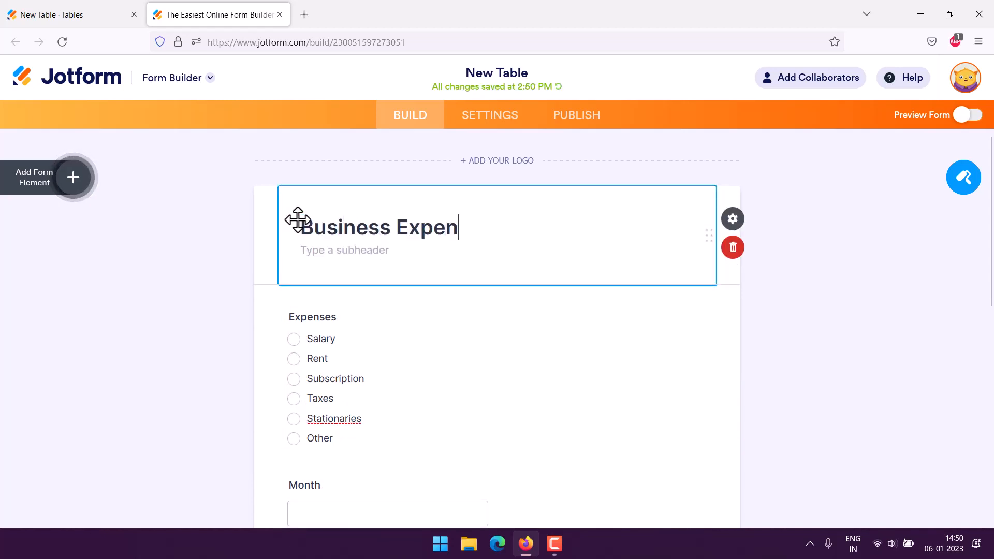
text(se Tracker)
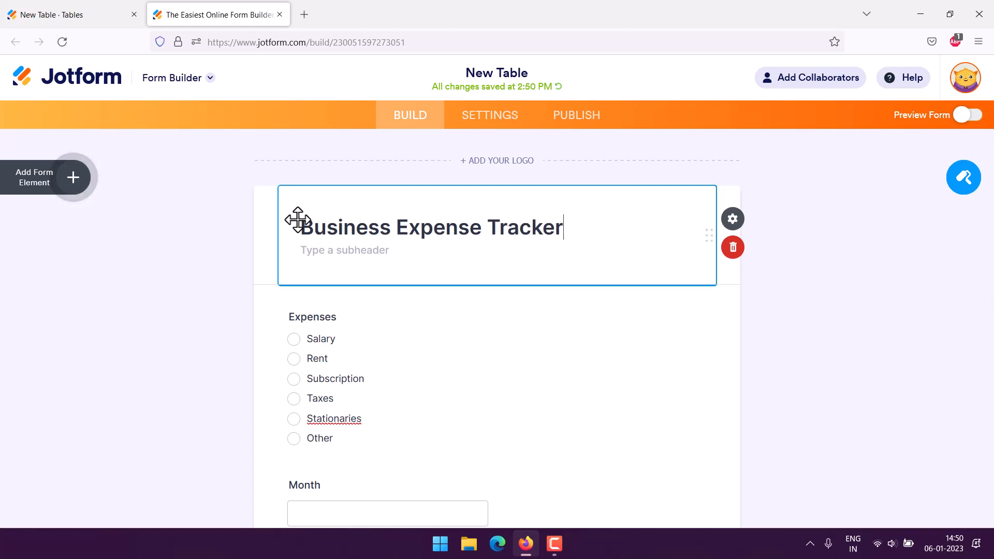
click(175, 275)
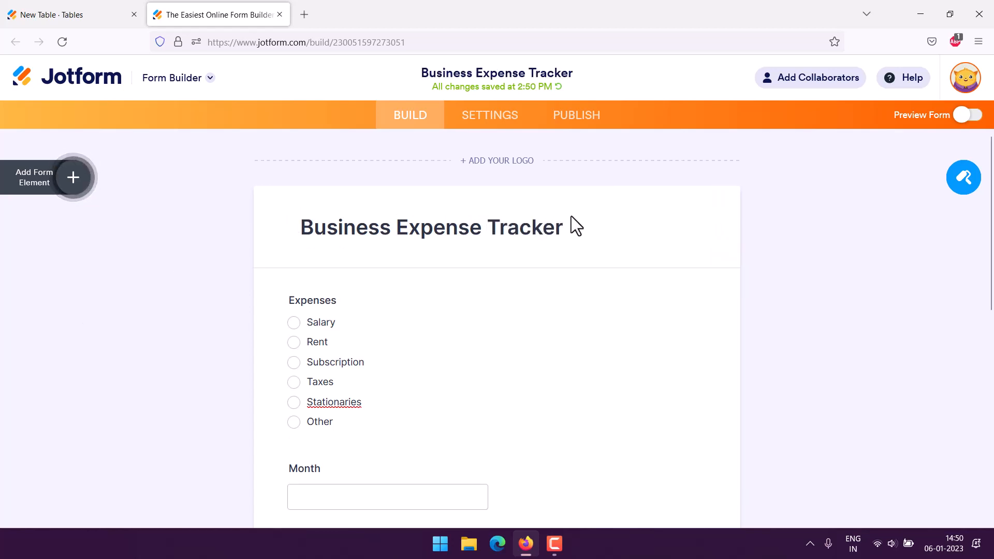
Open the published form from its direct share link in a new browser tab and close the Form Builder tab.
click(603, 134)
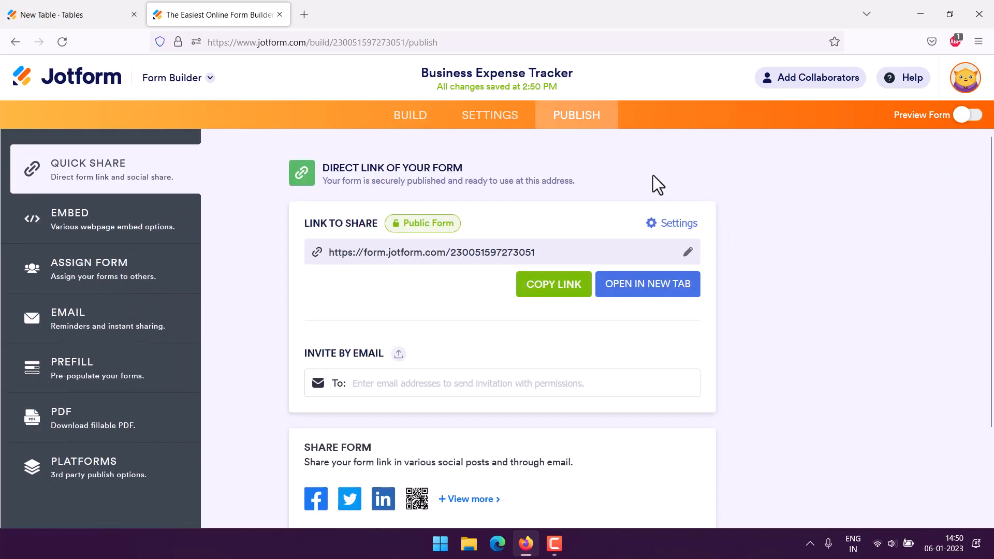
click(640, 290)
click(278, 15)
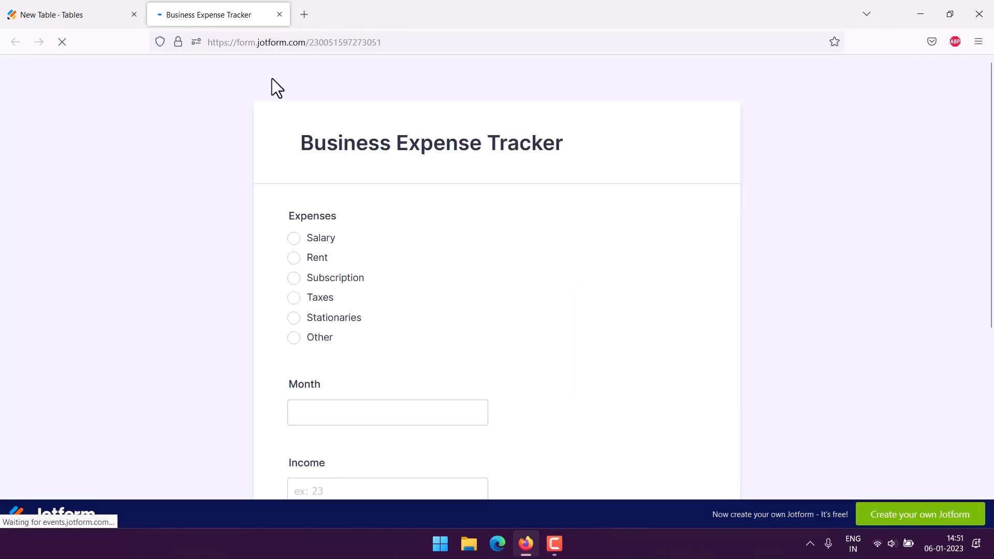
Examine the published form's heading, Expenses choices, and Month, Income, Expenses and Notes fields down to the Submit button.
drag(303, 138, 568, 148)
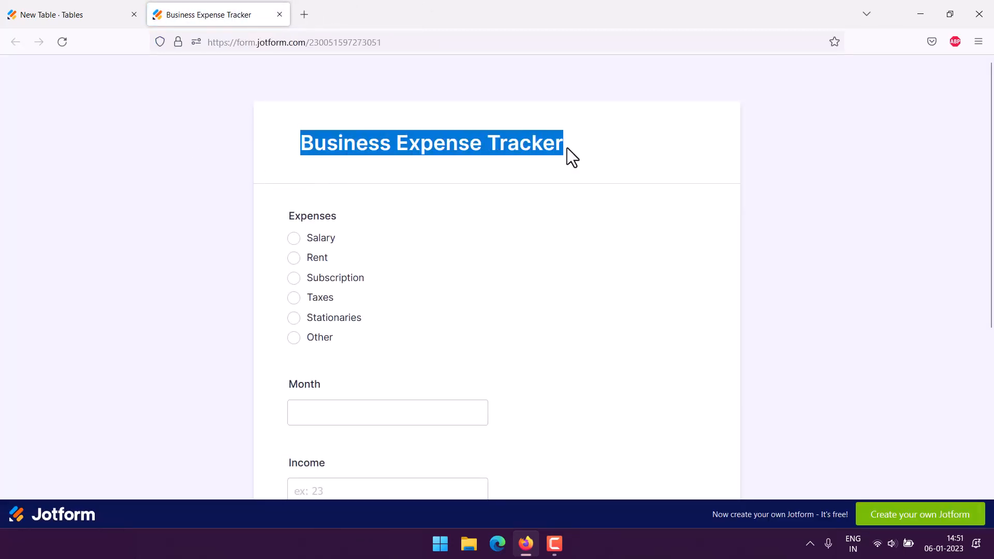
click(549, 166)
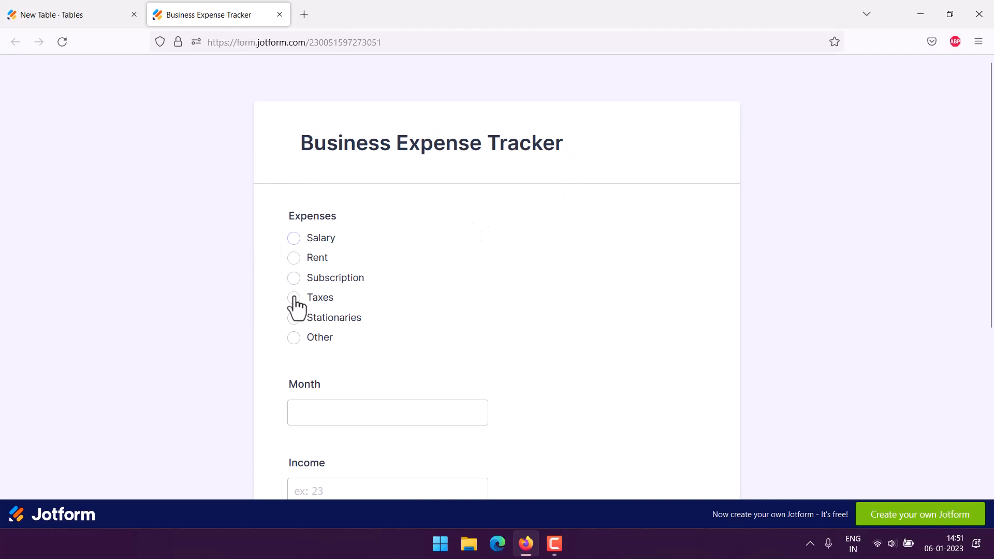
scroll(170, 275, down, 2)
click(342, 331)
scroll(218, 283, down, 3)
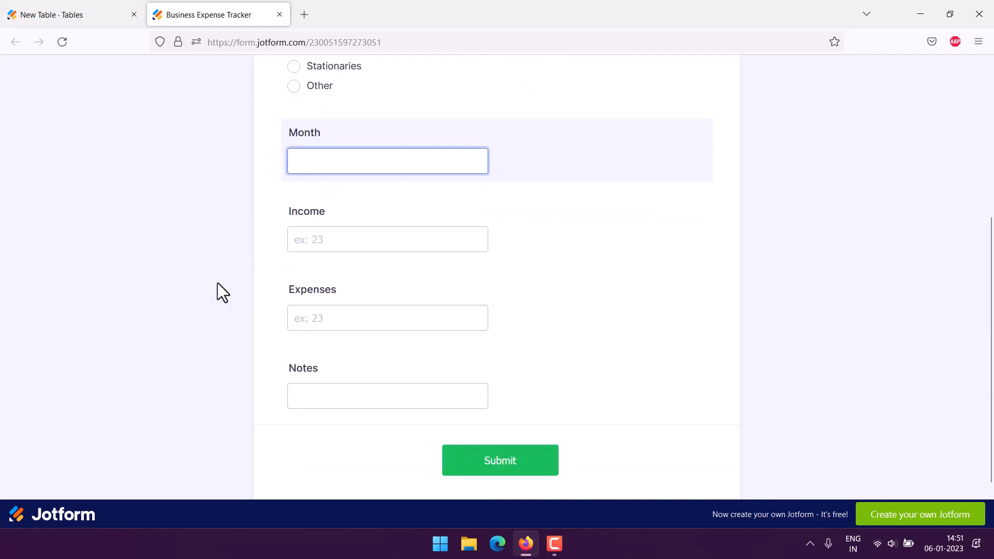
click(324, 243)
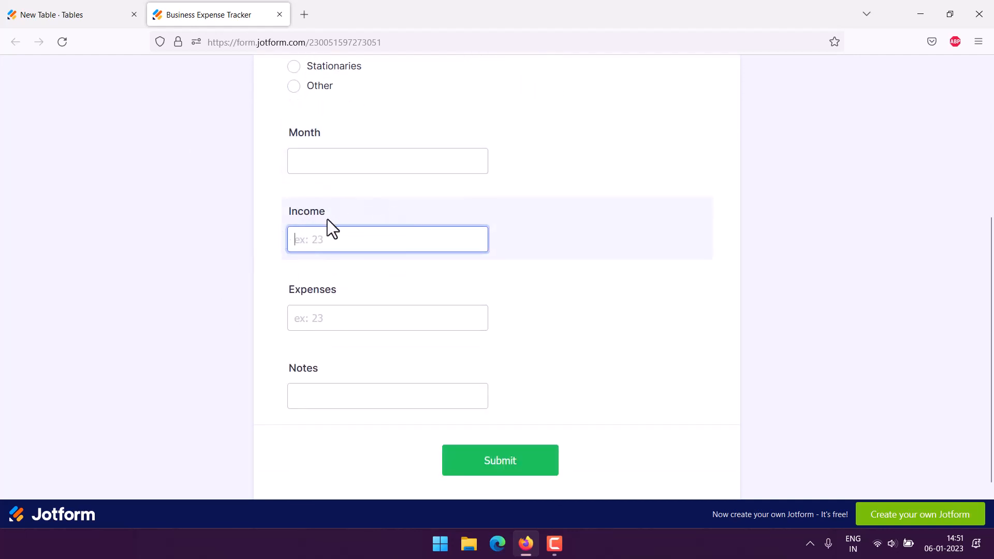
click(326, 317)
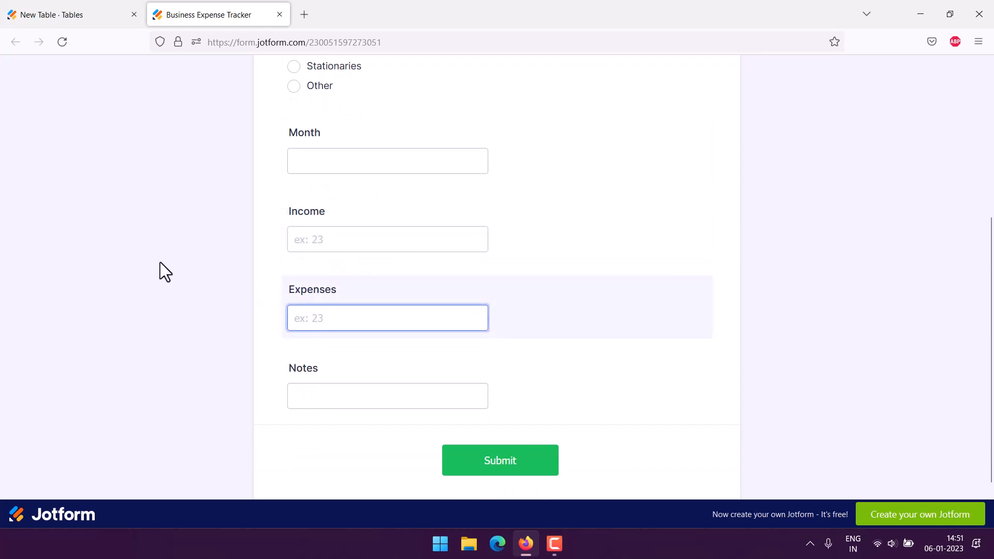
click(295, 390)
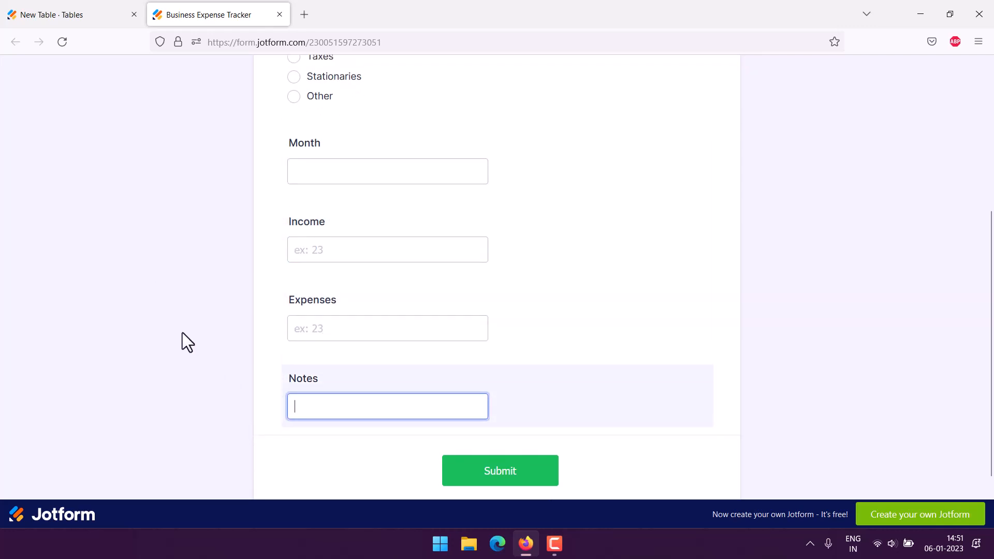
scroll(182, 329, up, 5)
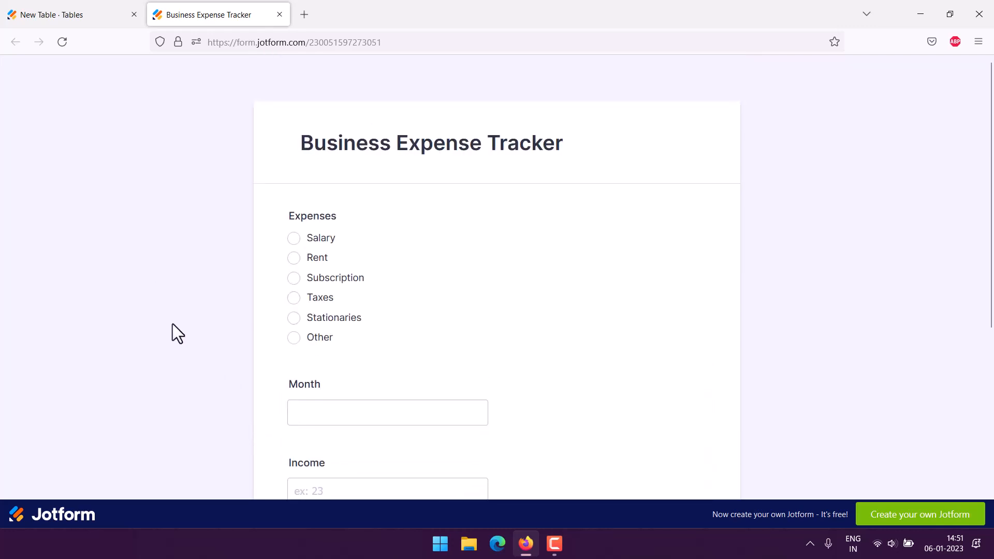